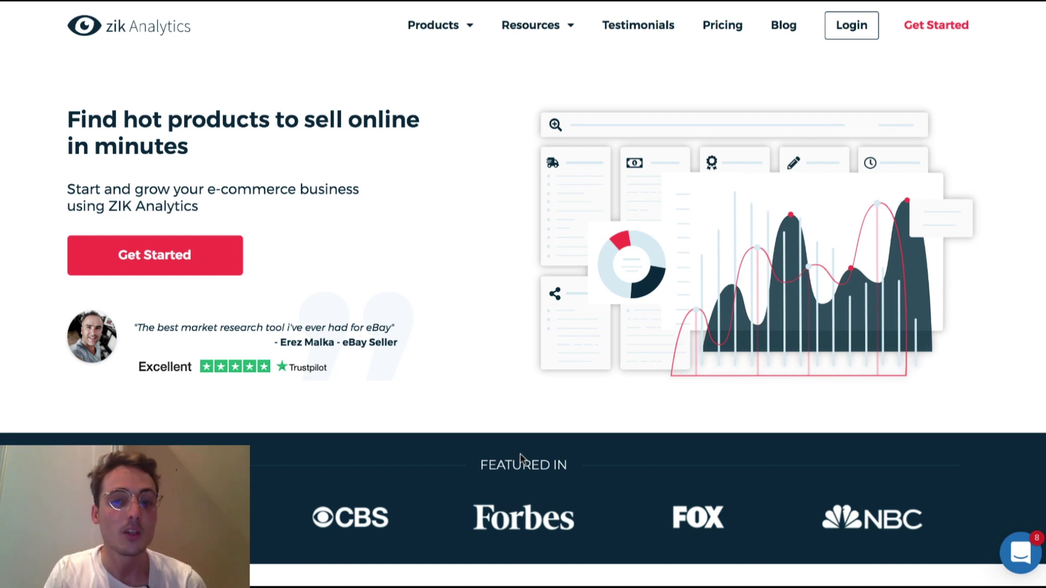
Step: Review the ZIK Analytics homepage, including its market research tools, training resources, customer reviews and blog articles
scroll(502, 385, down, 9)
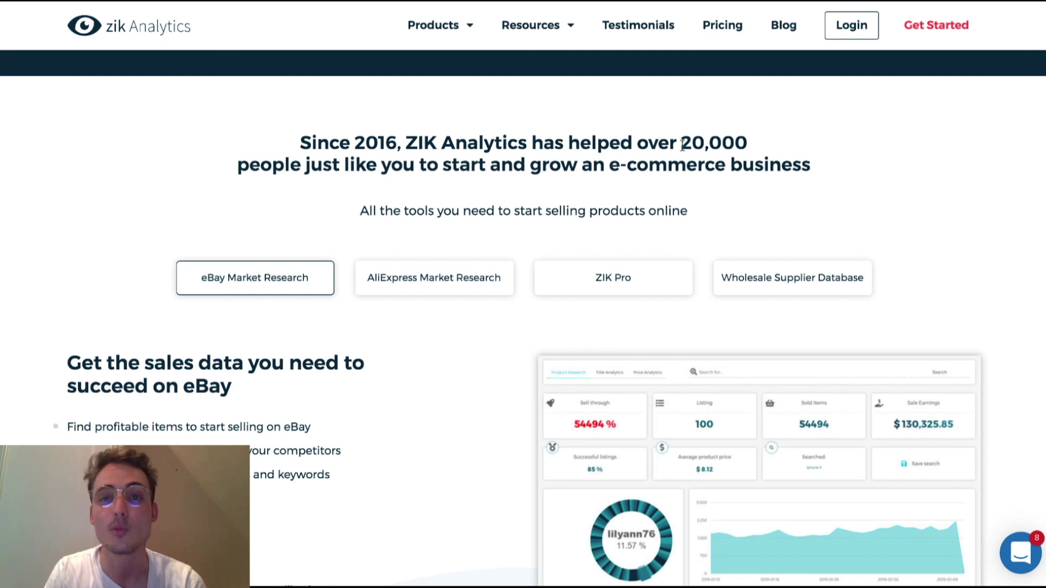
scroll(451, 492, down, 2)
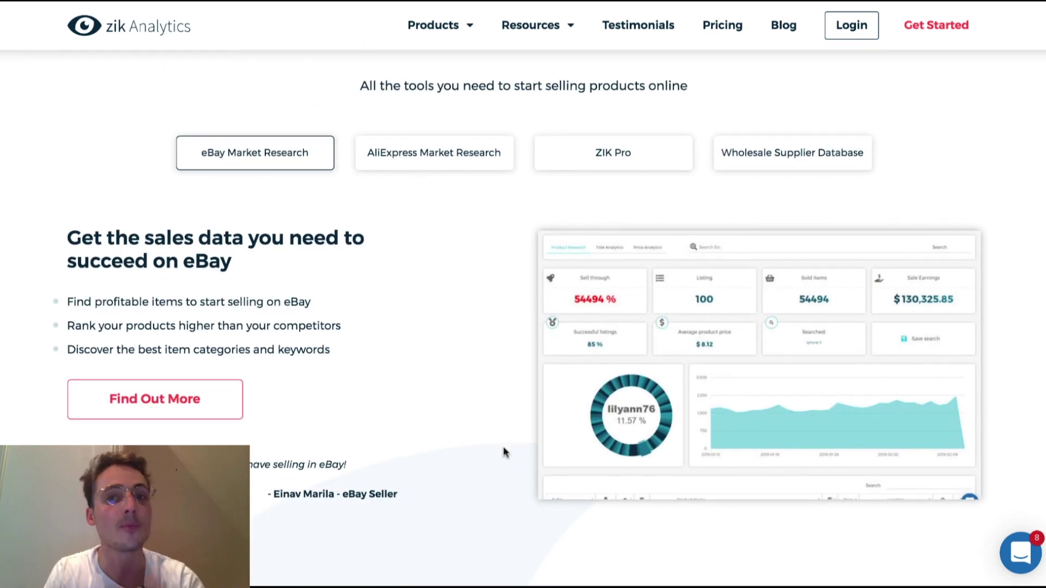
scroll(504, 452, down, 1)
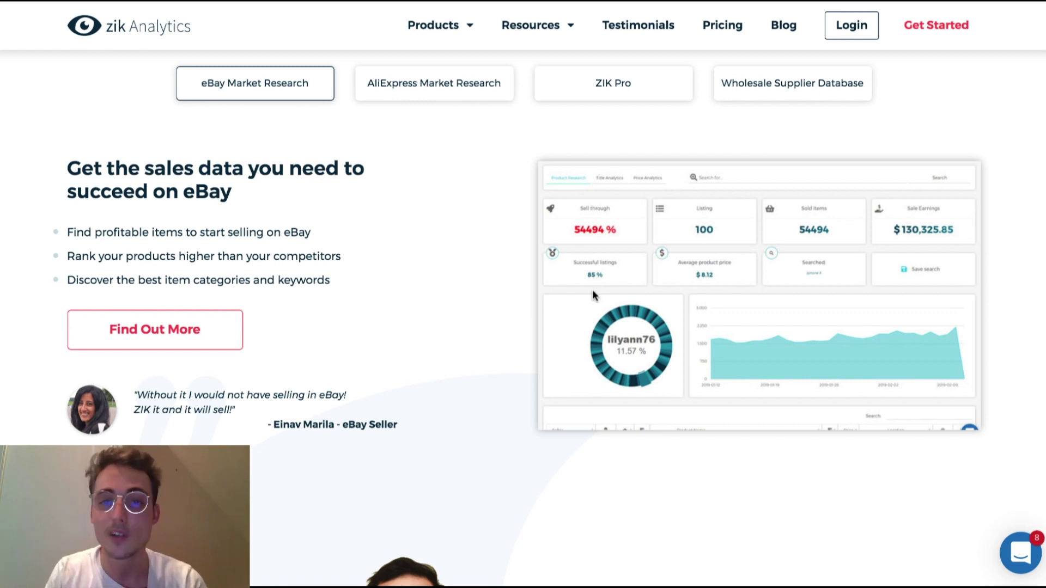
scroll(477, 408, down, 3)
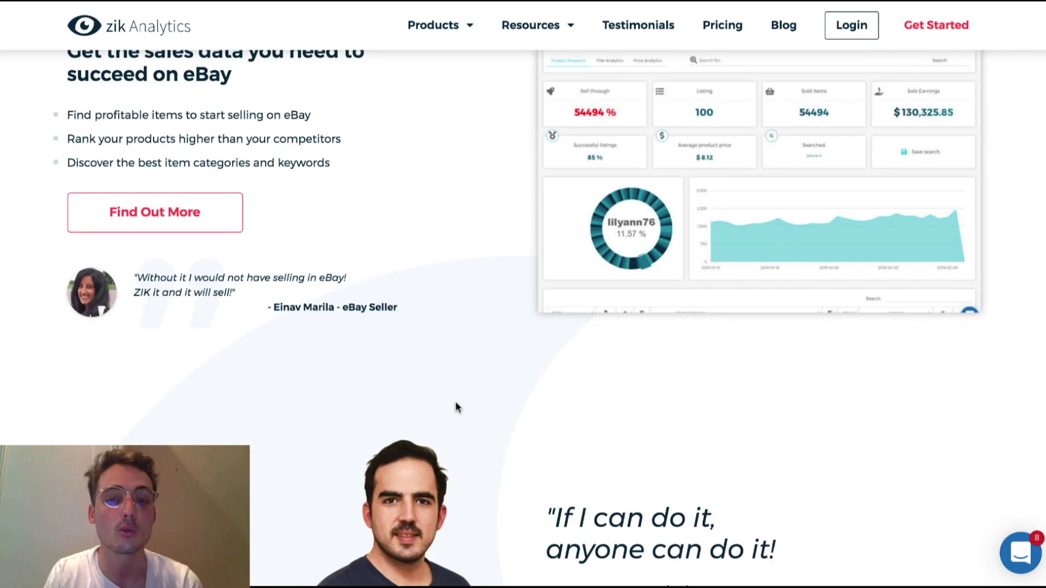
scroll(455, 406, down, 10)
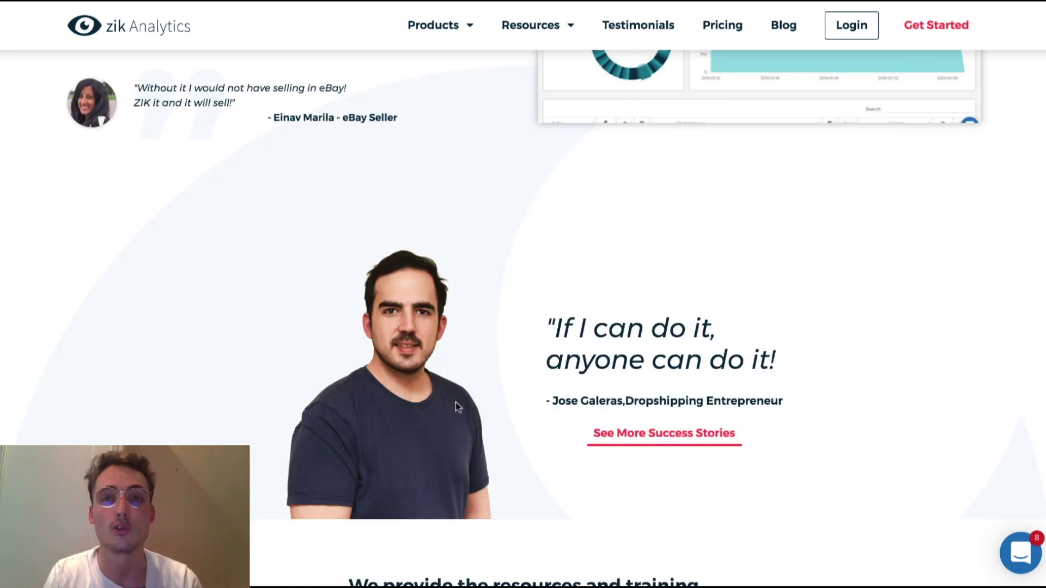
scroll(456, 406, down, 6)
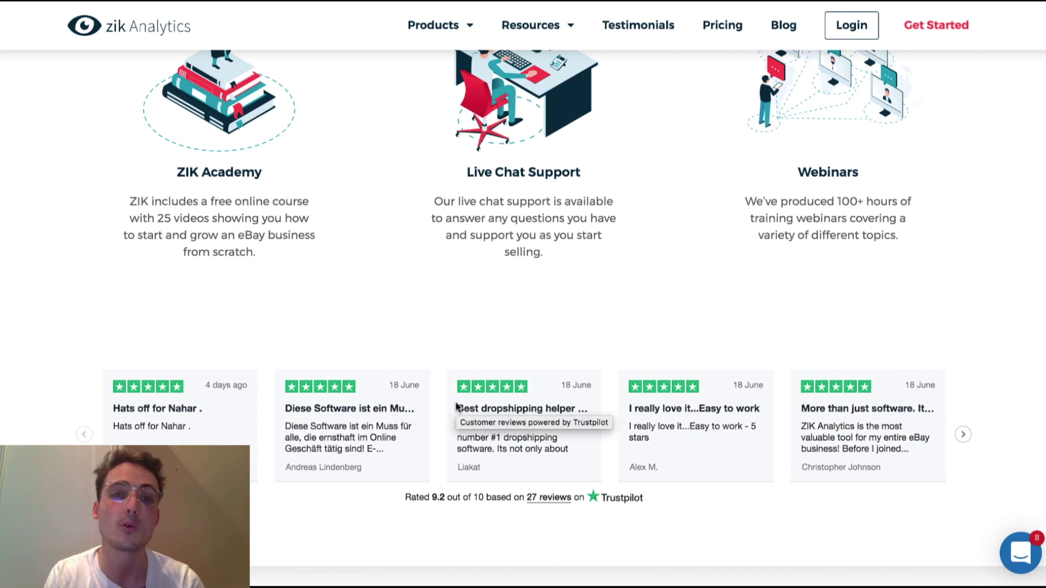
scroll(542, 294, down, 5)
scroll(542, 295, down, 3)
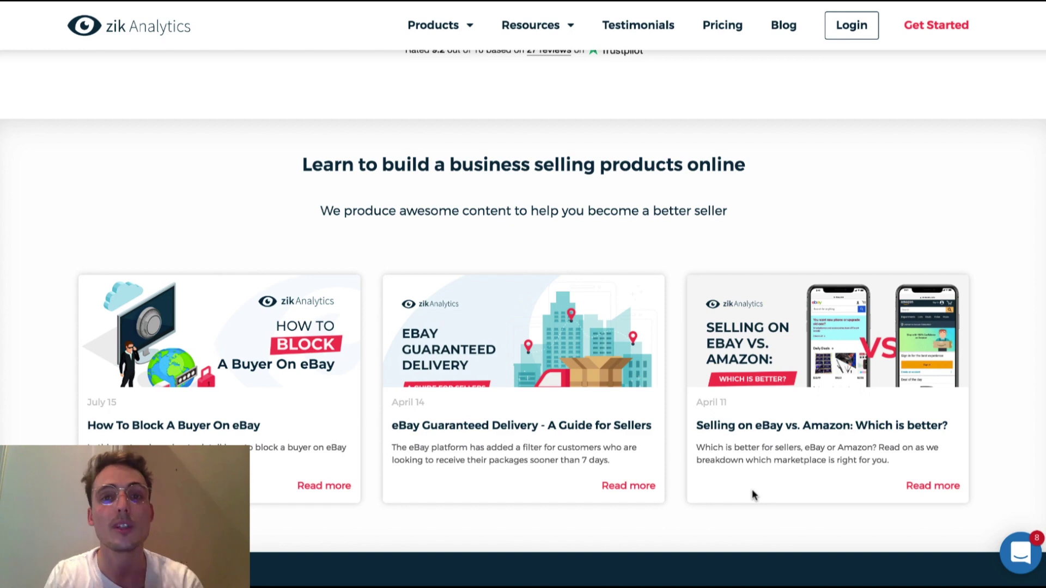
scroll(614, 246, up, 7)
scroll(614, 246, up, 9)
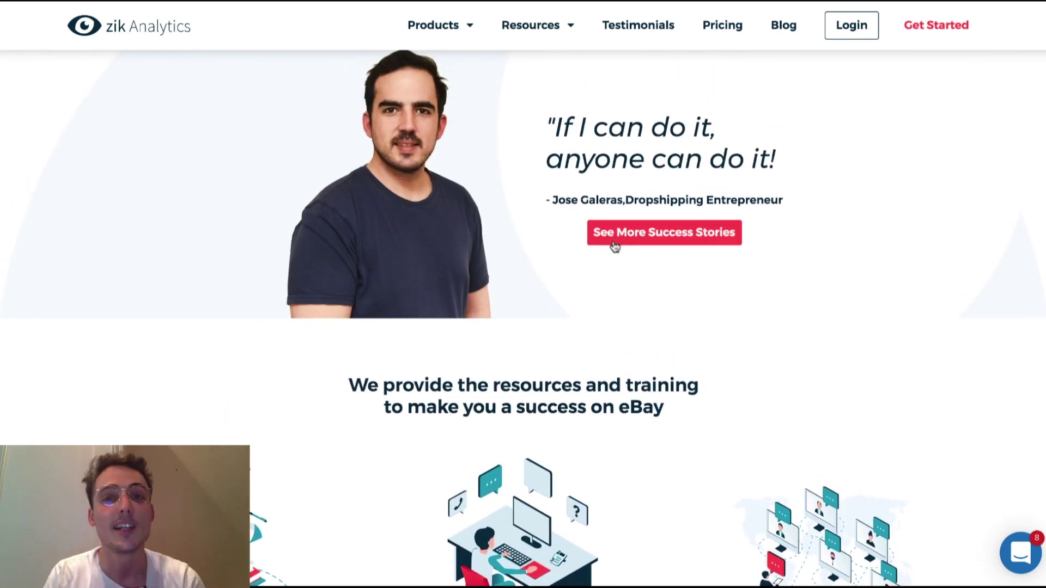
scroll(614, 246, up, 12)
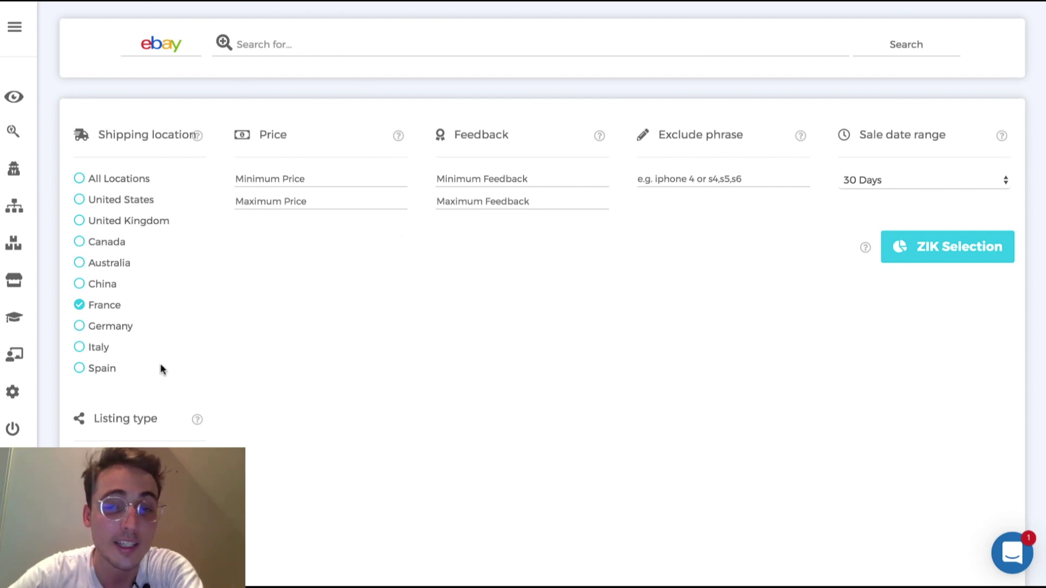
Step: Switch the interface from the light to the dark theme and return to the product search page
click(23, 27)
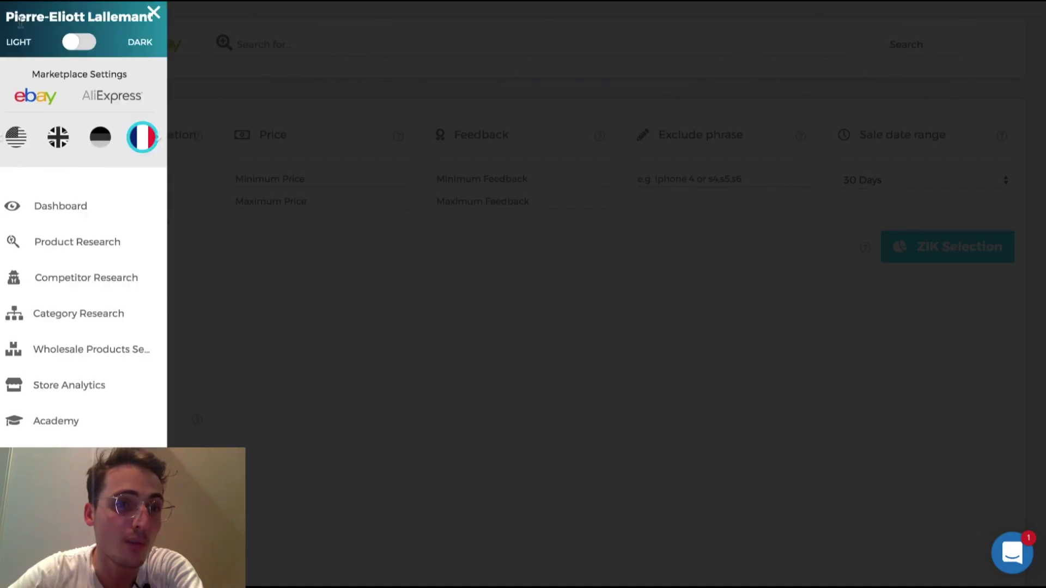
click(77, 46)
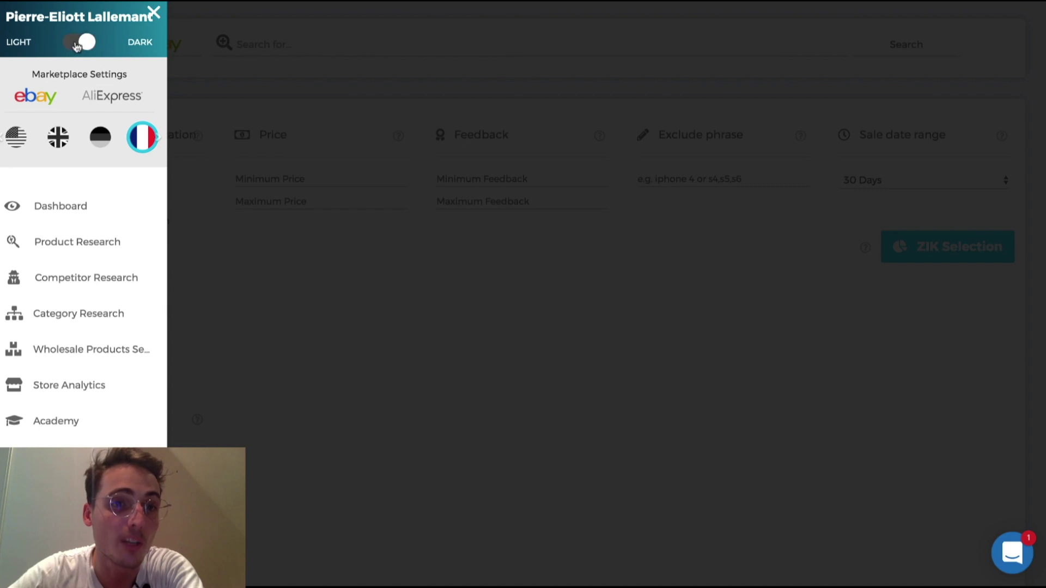
click(154, 15)
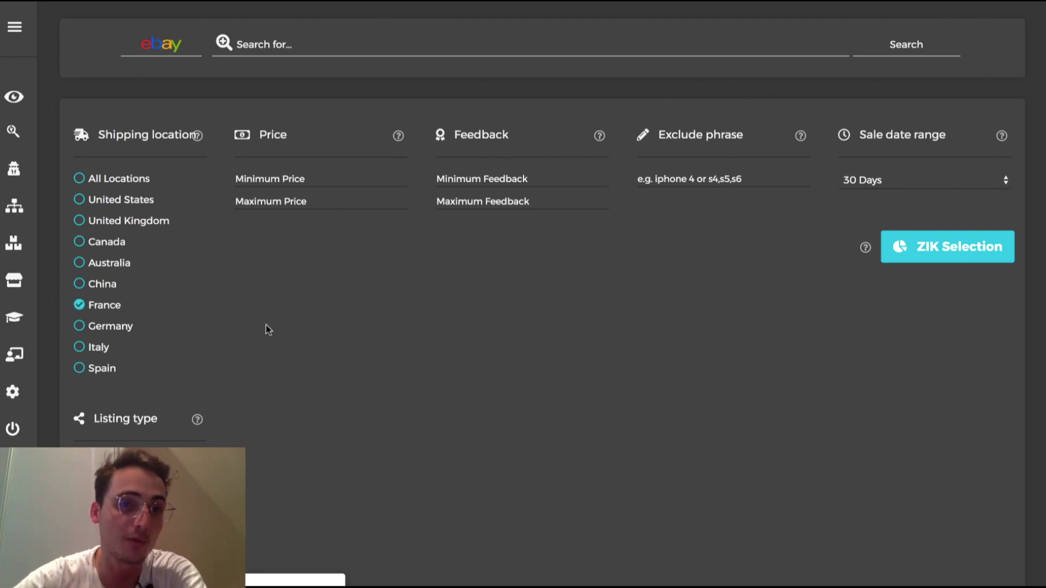
Step: Examine the marketplace settings for eBay and AliExpress and the available country sites
click(14, 30)
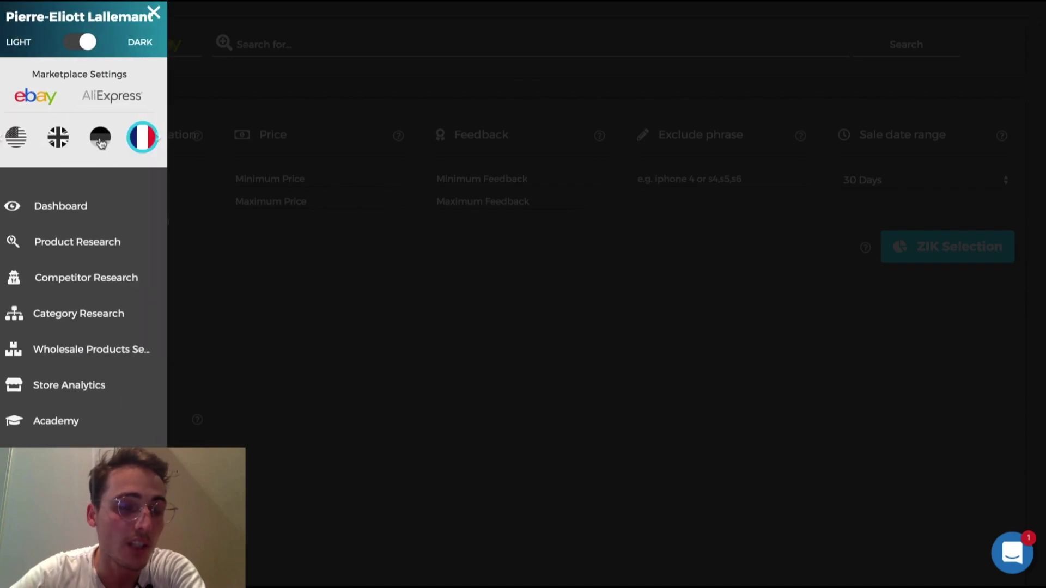
click(117, 103)
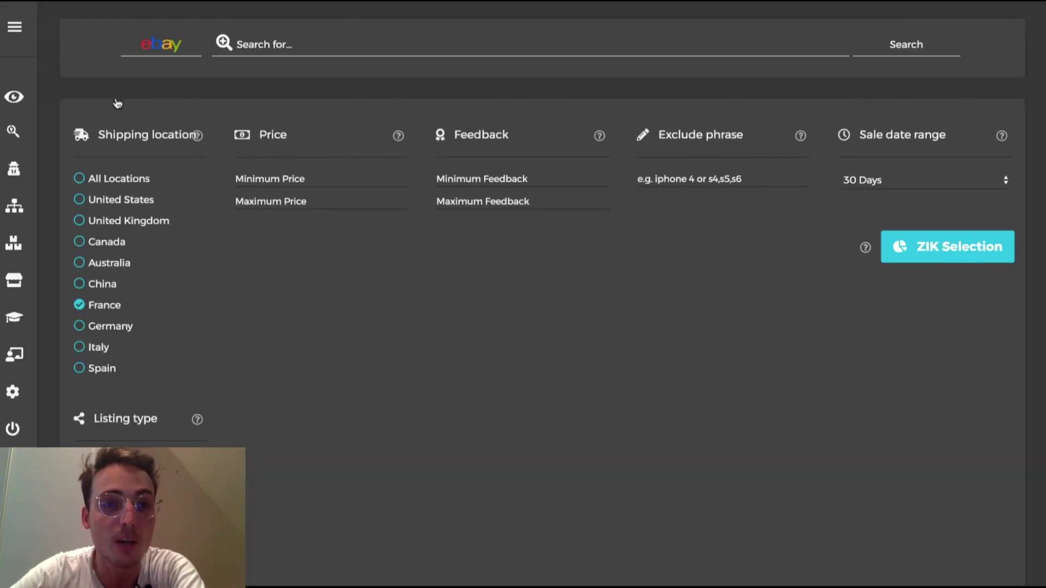
mouse_move(138, 64)
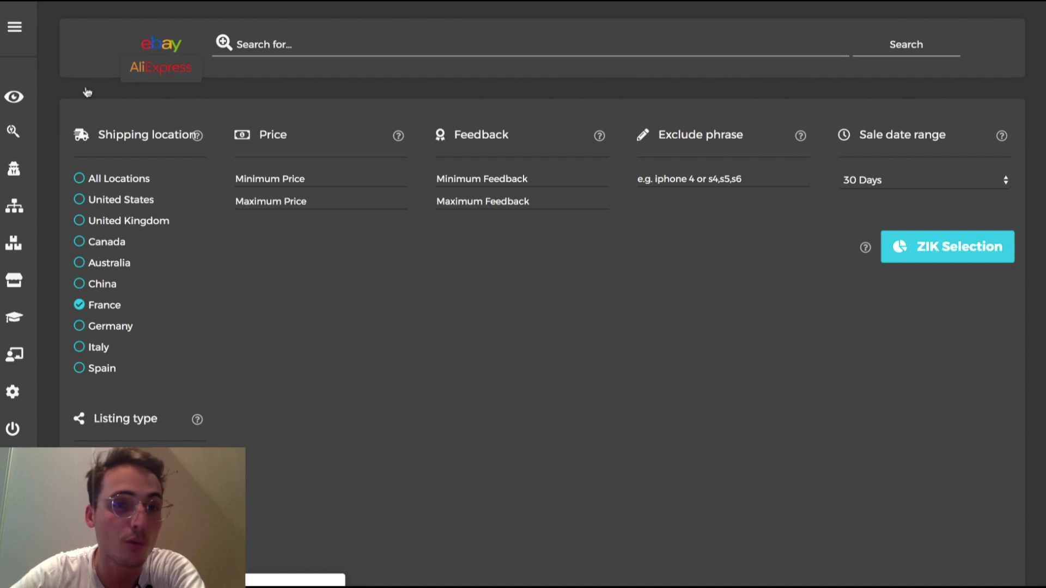
click(14, 29)
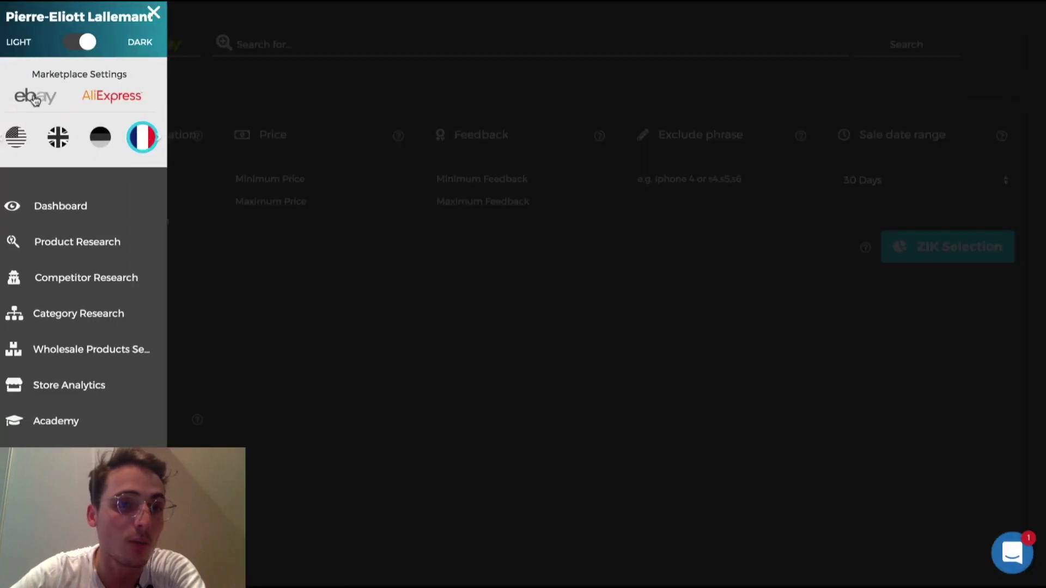
click(455, 390)
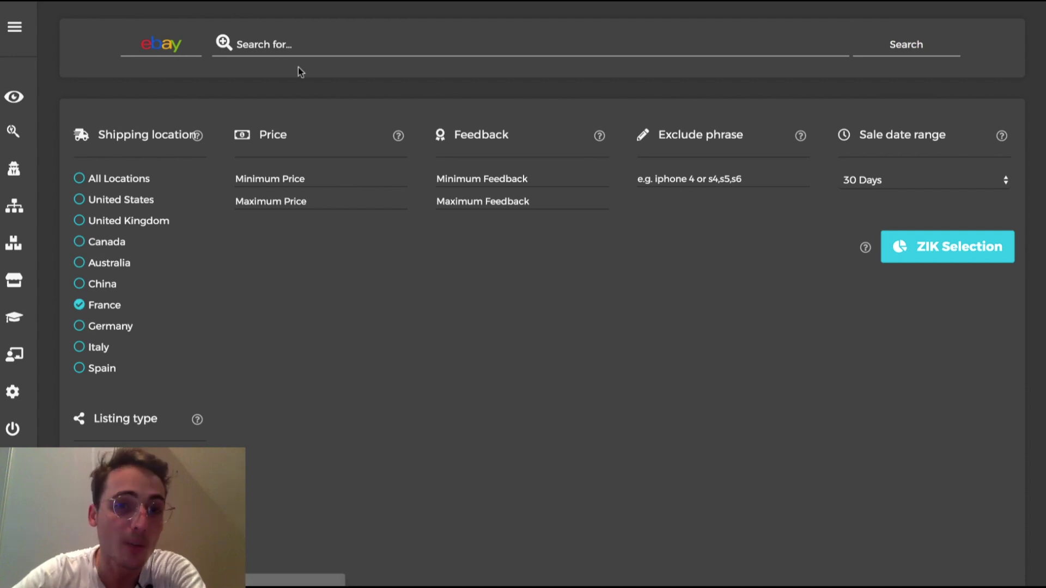
Step: Search eBay for "piscine" with France as the shipping location, fixed-price listings and a 30-day sale date range
click(290, 44)
text(piscine)
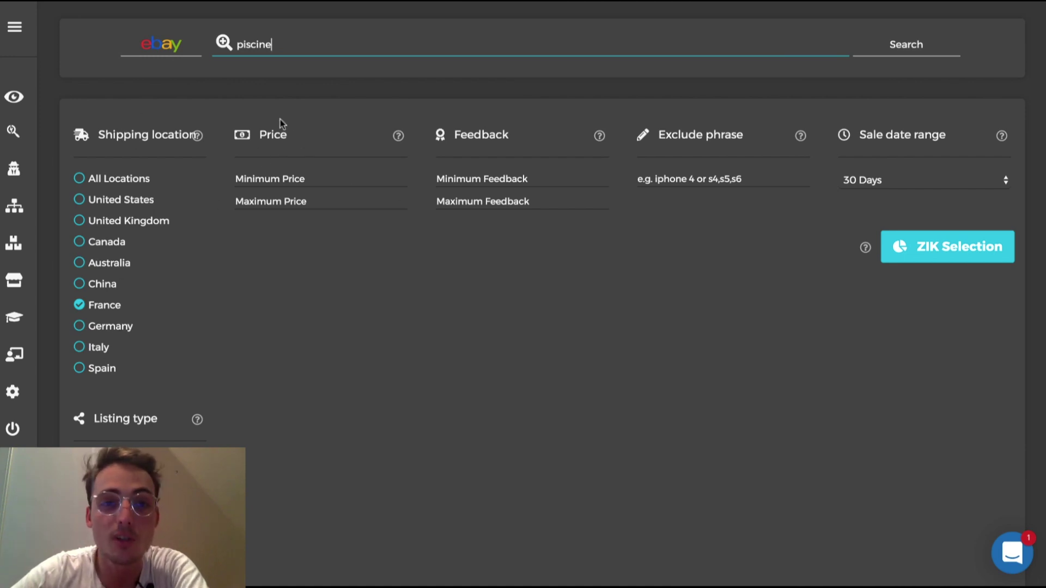
scroll(280, 212, down, 1)
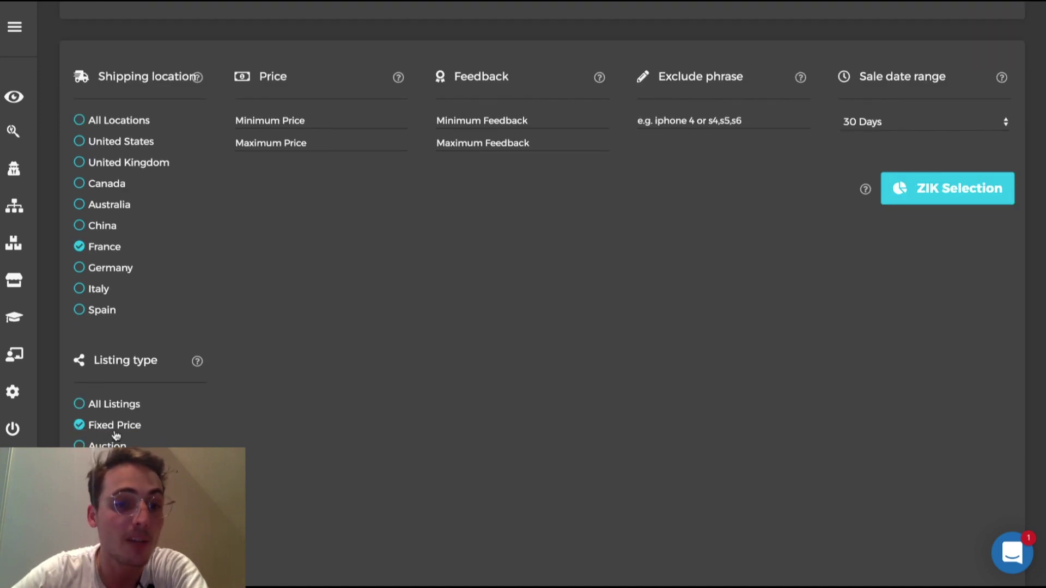
scroll(108, 436, down, 1)
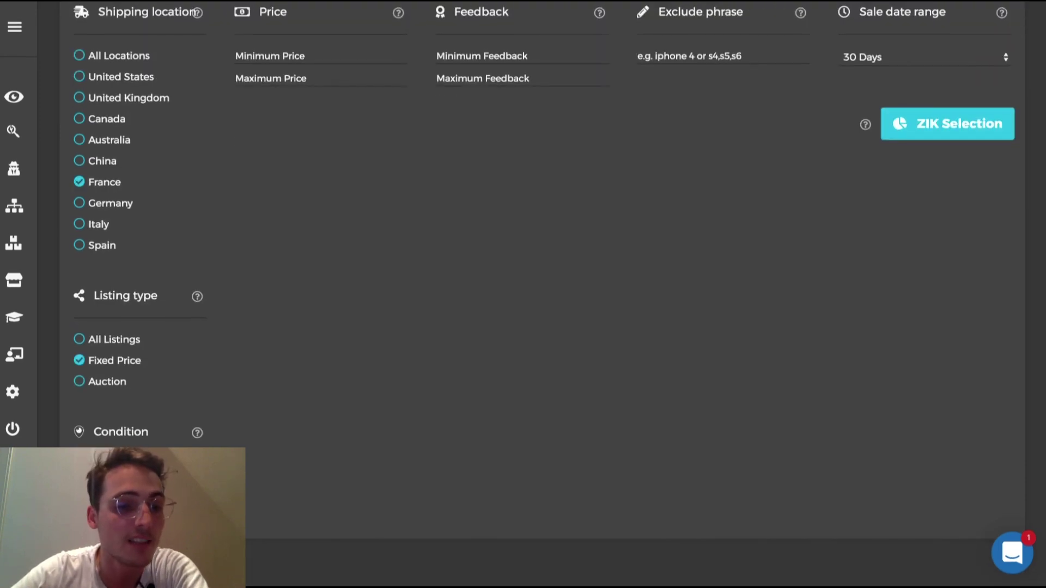
scroll(390, 390, up, 2)
scroll(418, 385, down, 2)
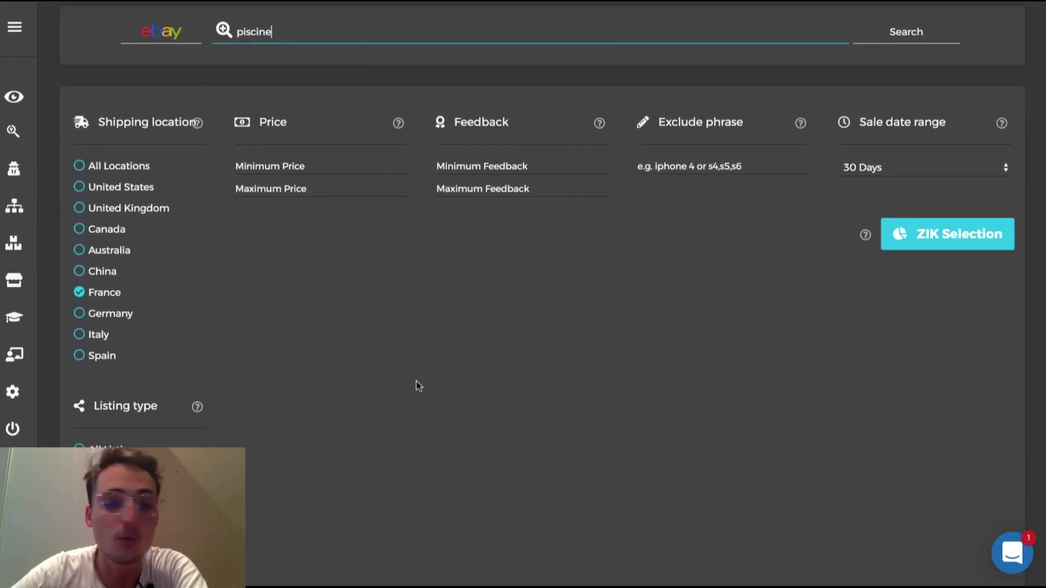
scroll(418, 385, up, 2)
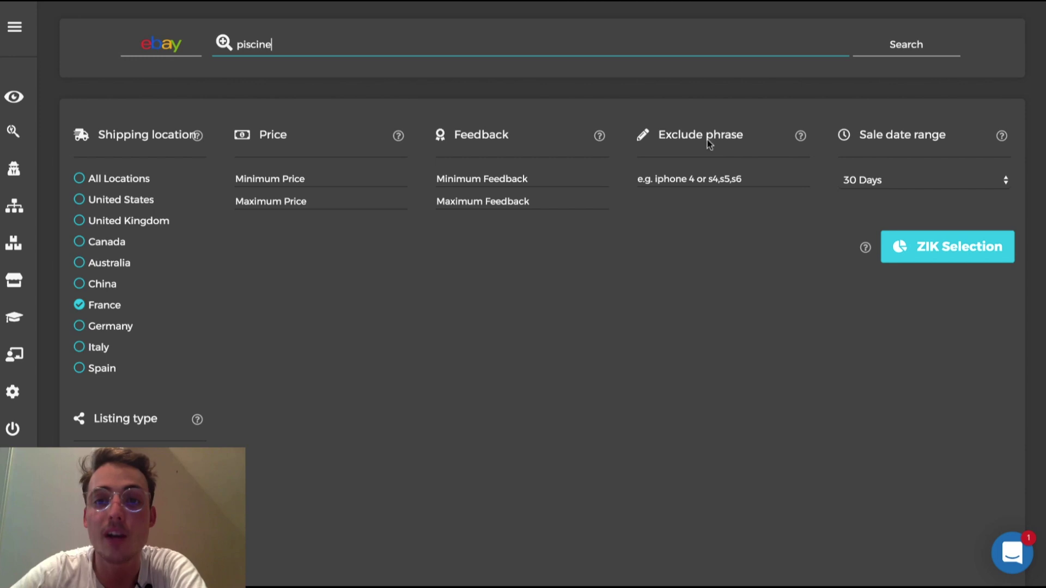
mouse_move(692, 182)
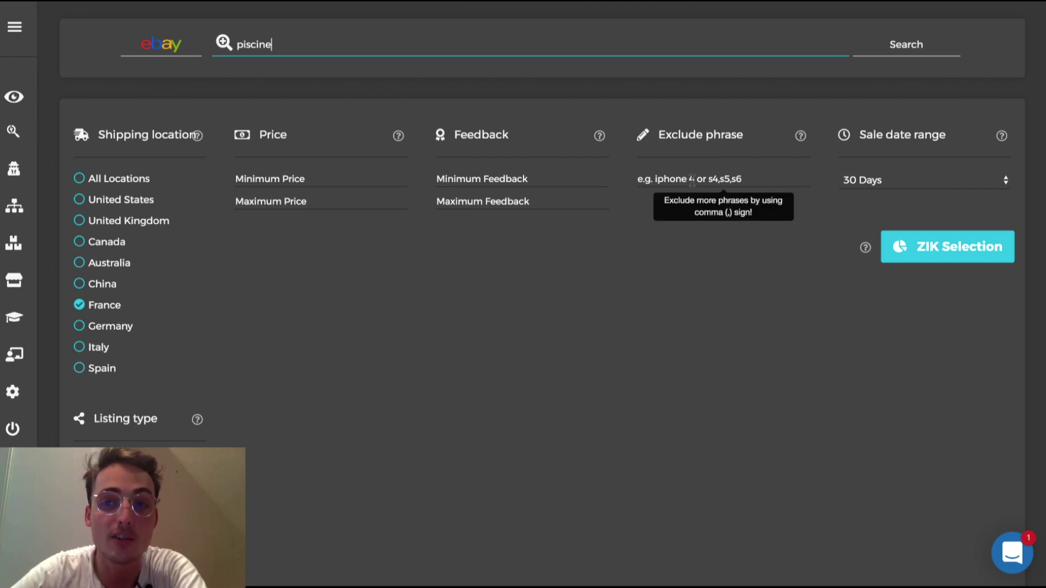
click(872, 188)
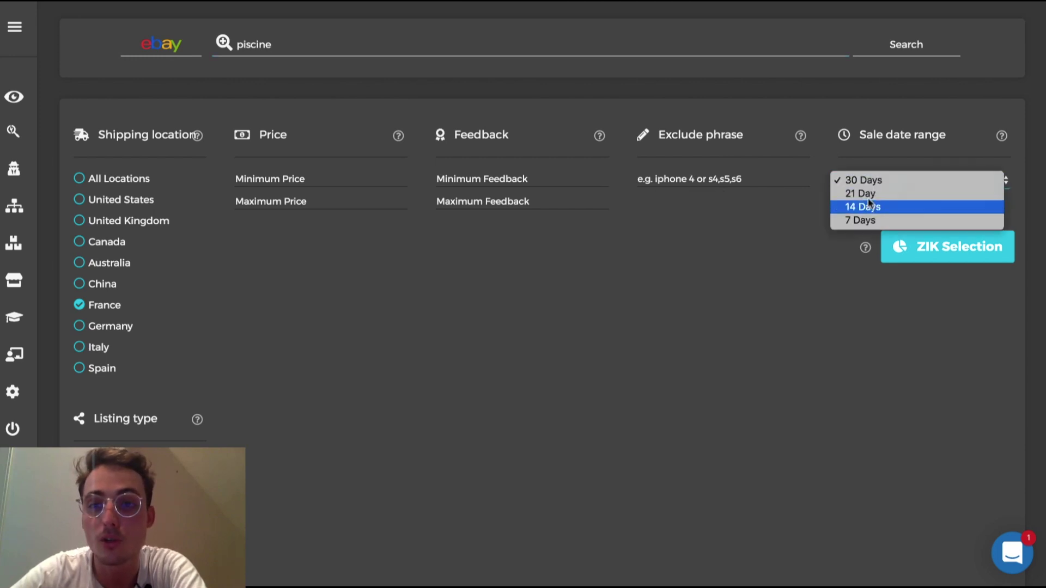
click(734, 300)
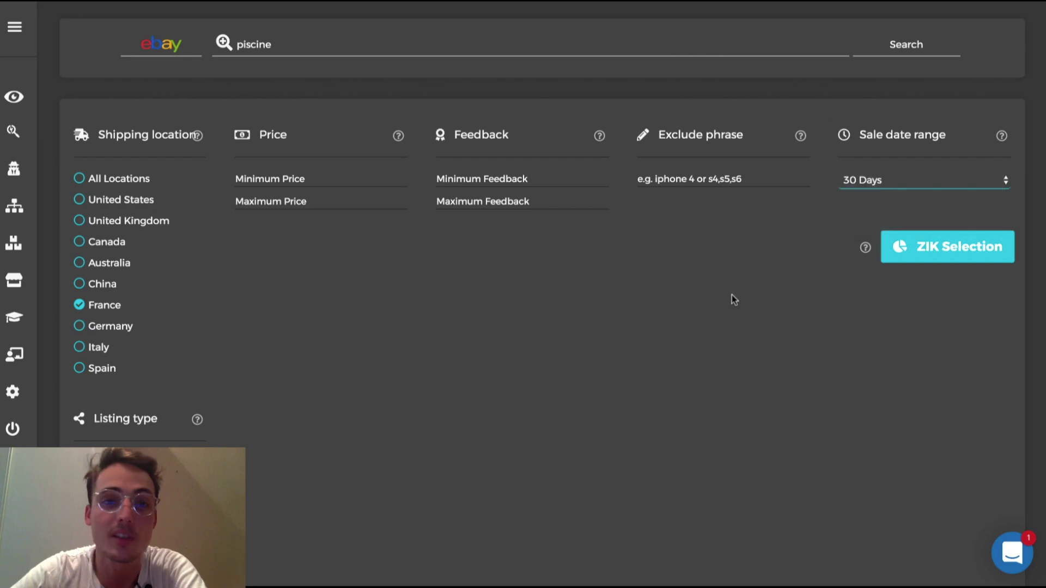
click(906, 46)
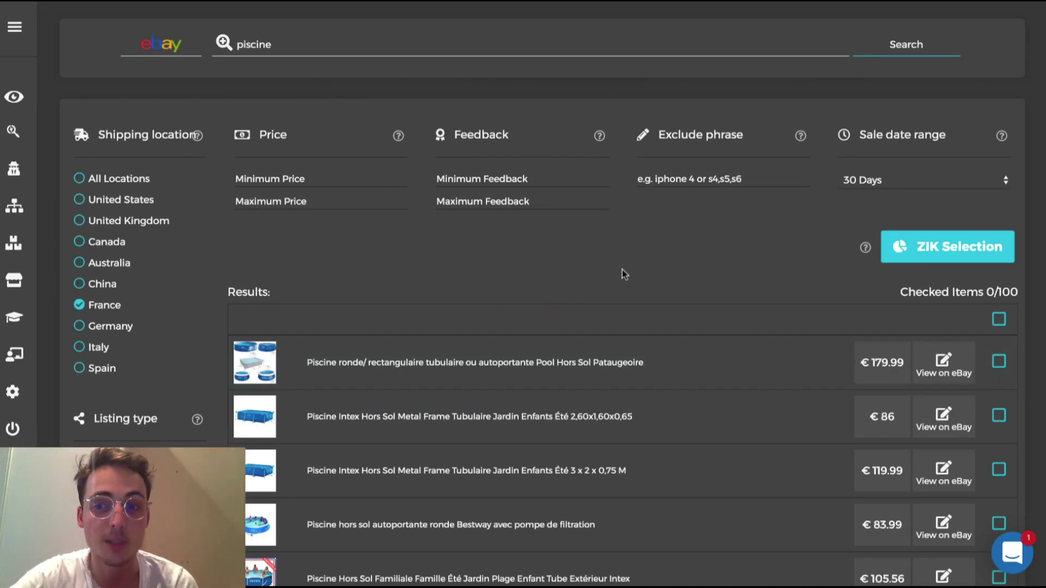
Step: Check all of the "piscine" search results and analyze them with ZIK Selection
scroll(600, 253, down, 2)
scroll(523, 416, down, 2)
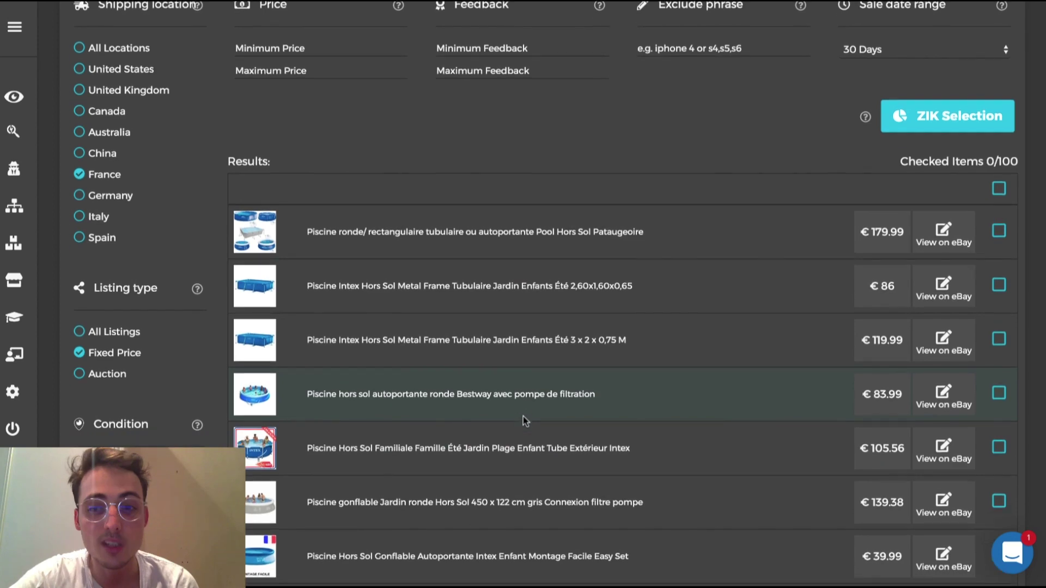
scroll(523, 416, up, 4)
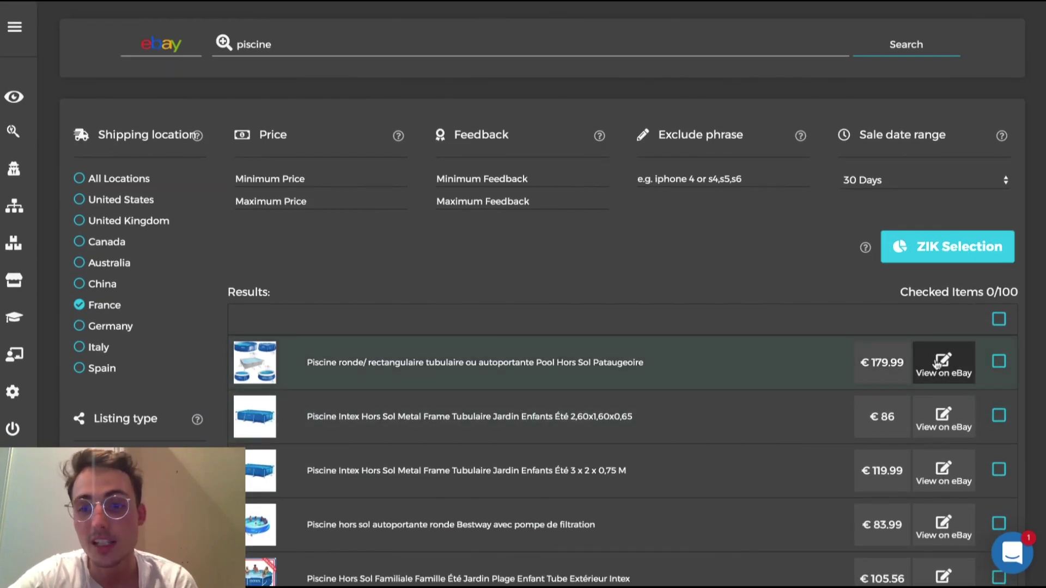
scroll(945, 418, down, 1)
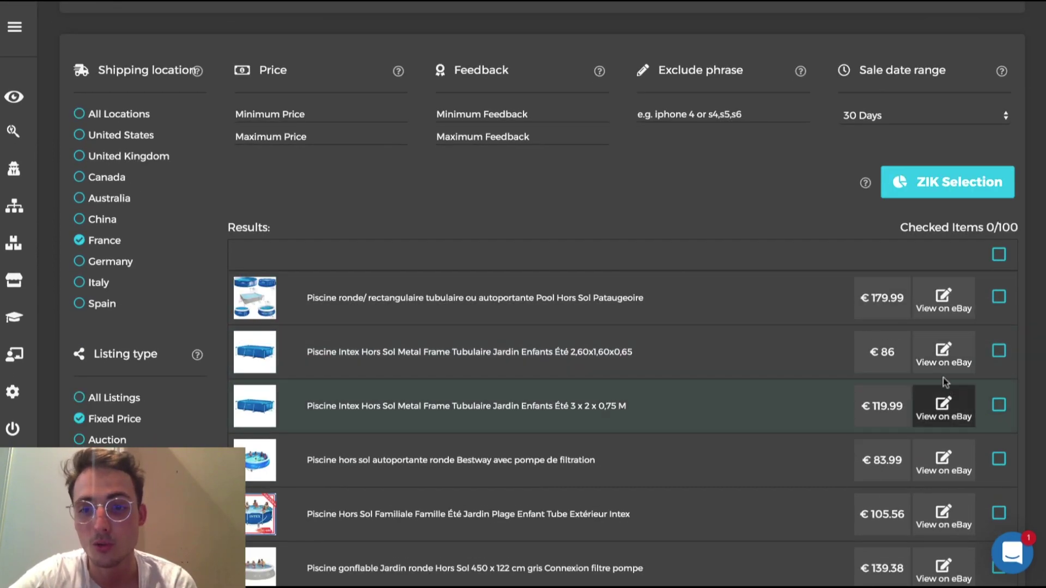
scroll(688, 306, up, 1)
scroll(824, 254, down, 1)
click(997, 258)
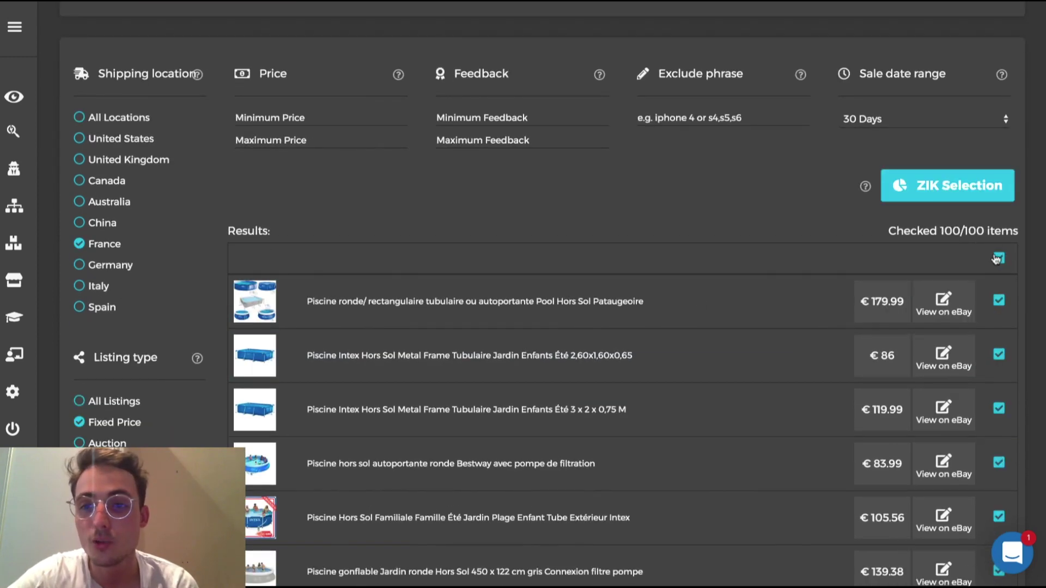
scroll(999, 376, down, 2)
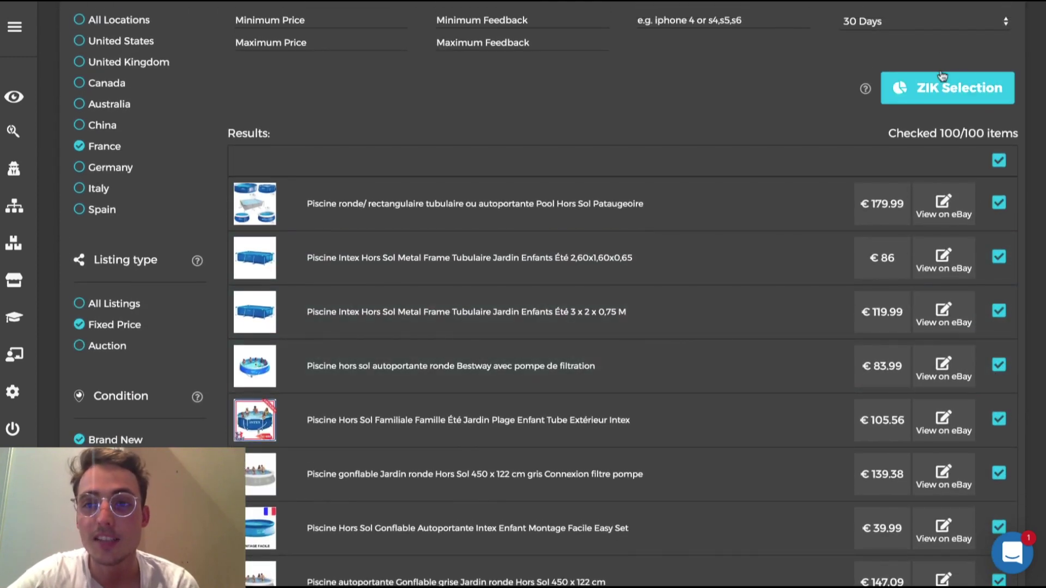
click(942, 76)
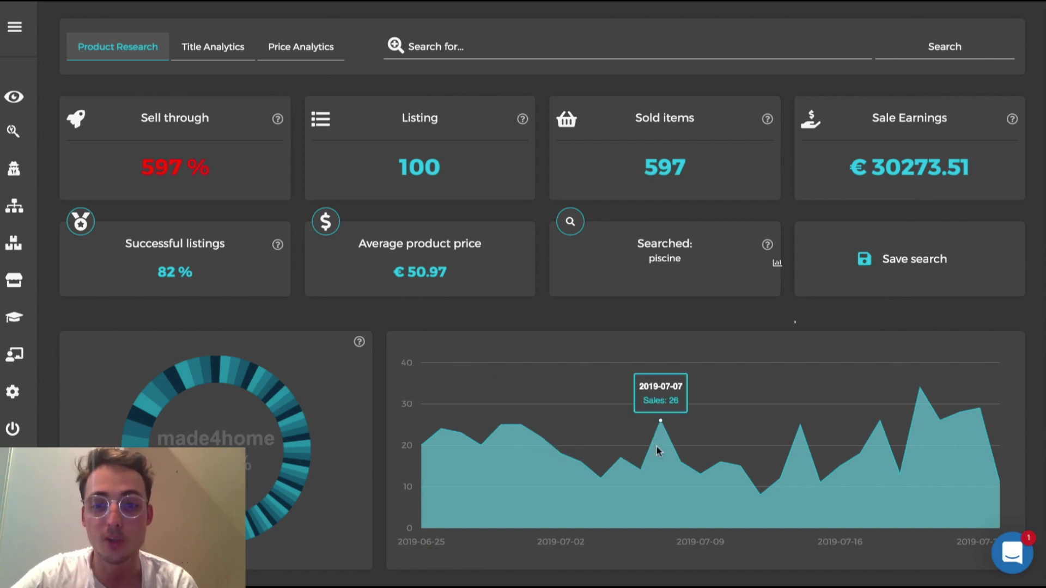
Step: Examine the sales statistics, the sales chart and the product table for the analyzed "piscine" listings
scroll(656, 450, down, 2)
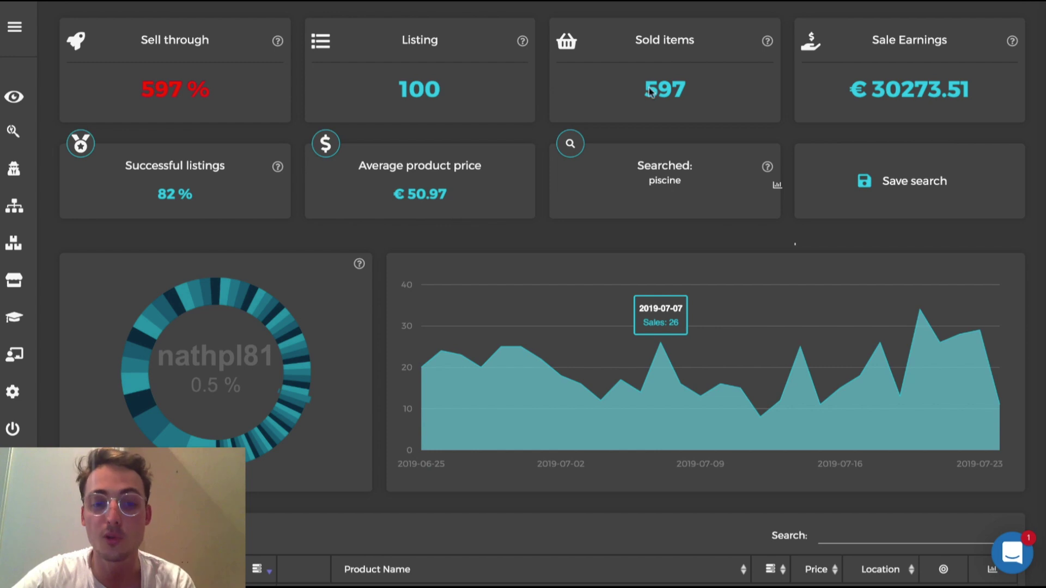
scroll(581, 204, down, 5)
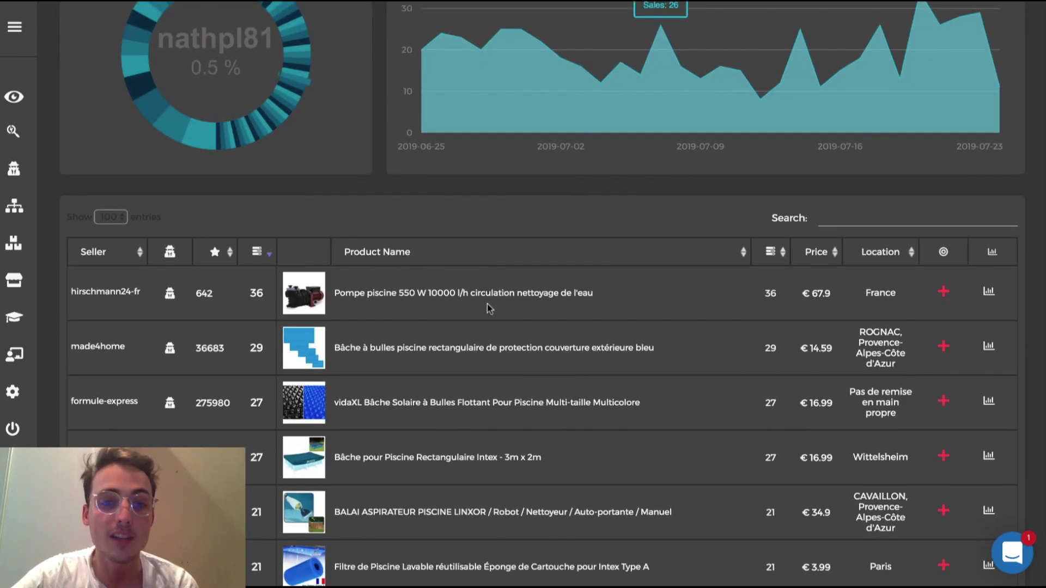
scroll(489, 309, down, 2)
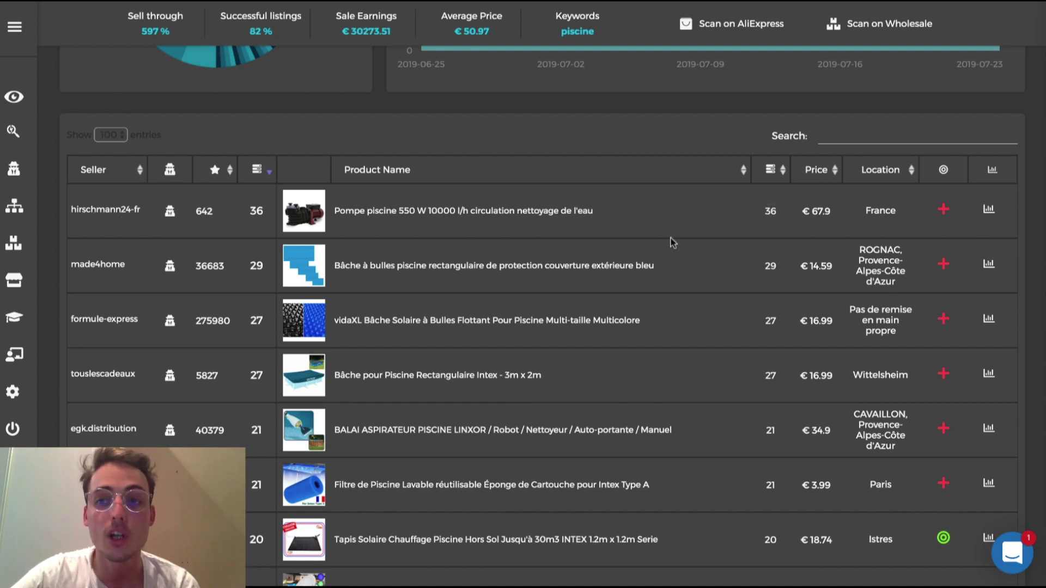
Step: Examine the best-selling "piscine" listings in the product table, including their seller and product scan options
click(989, 209)
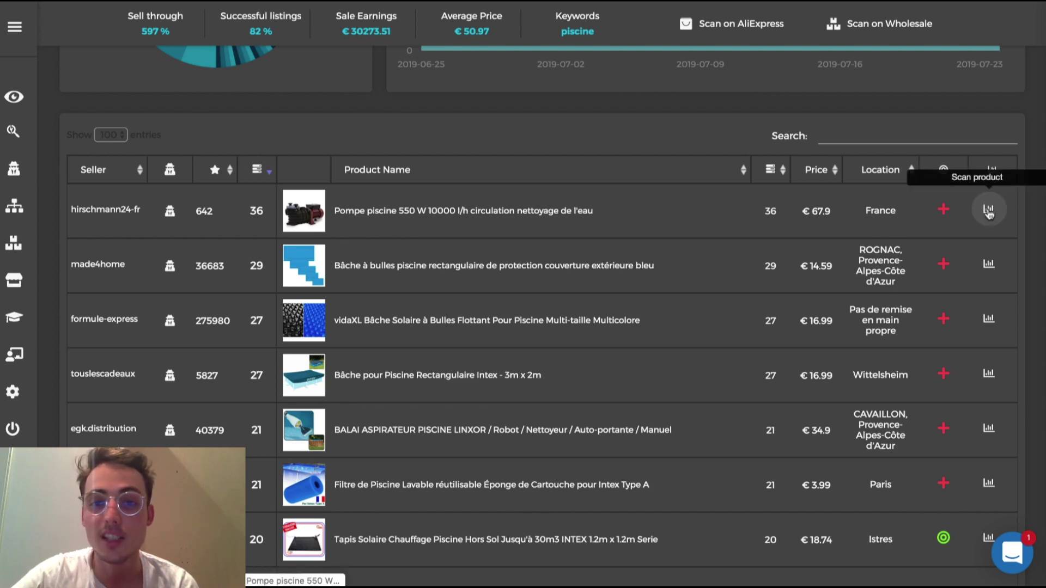
click(170, 210)
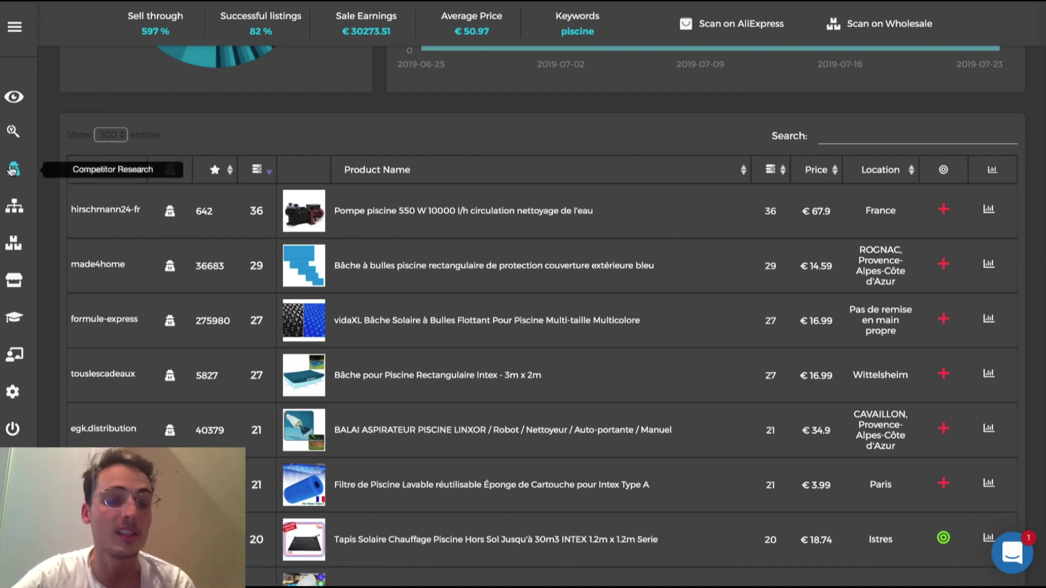
scroll(582, 391, down, 1)
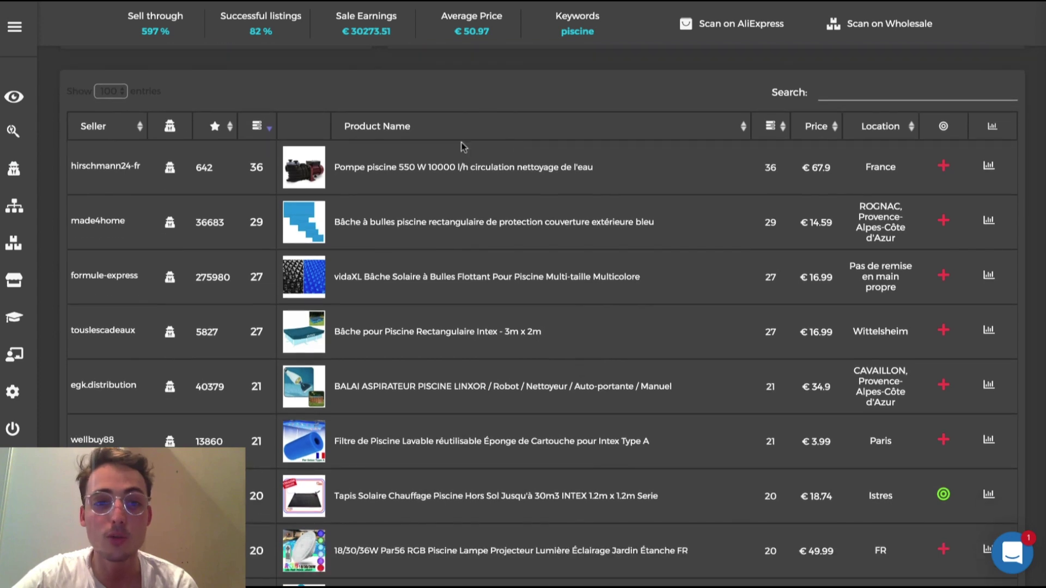
scroll(455, 243, down, 1)
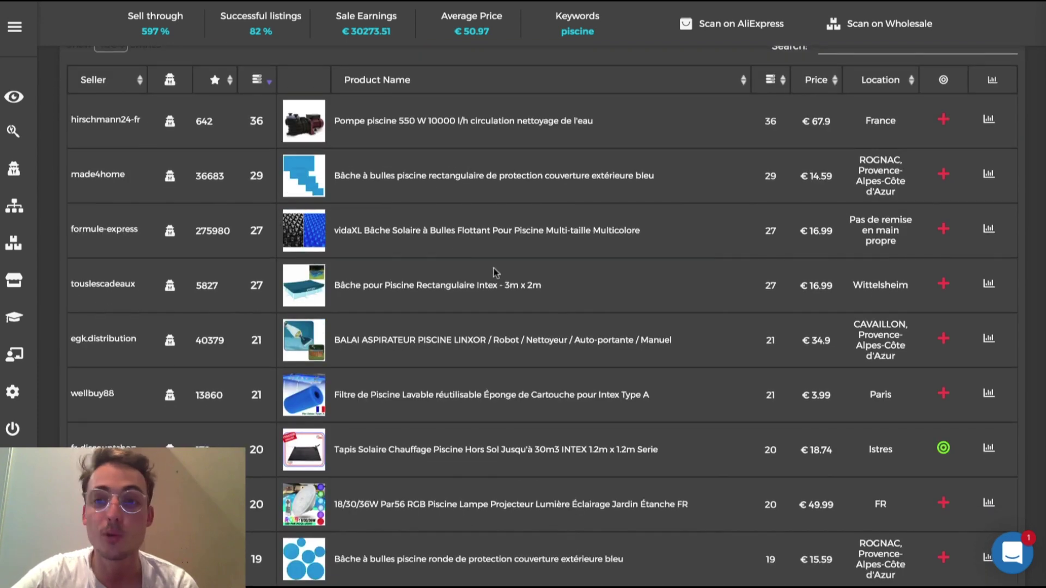
scroll(494, 273, up, 1)
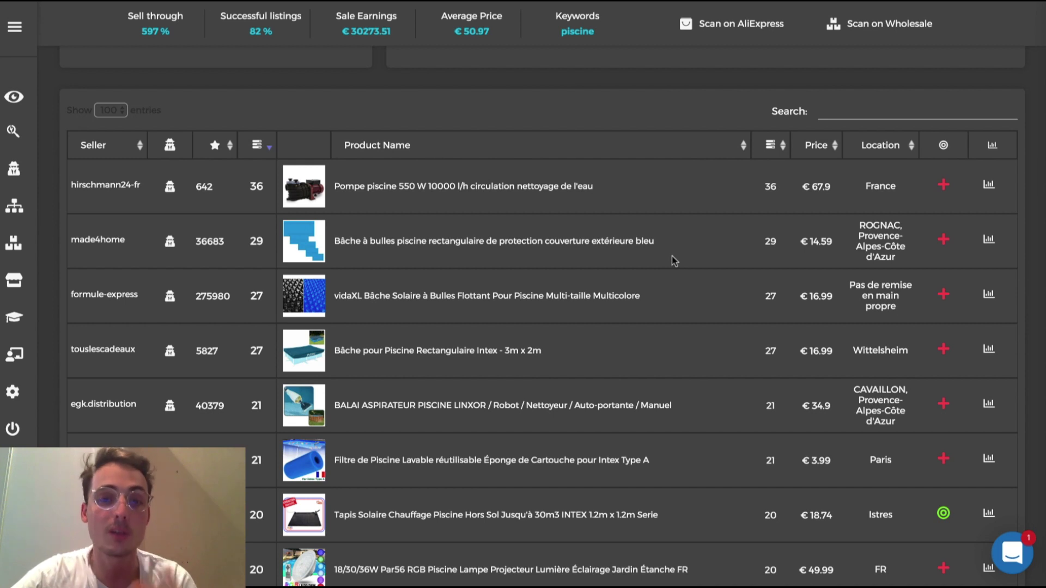
scroll(675, 260, down, 1)
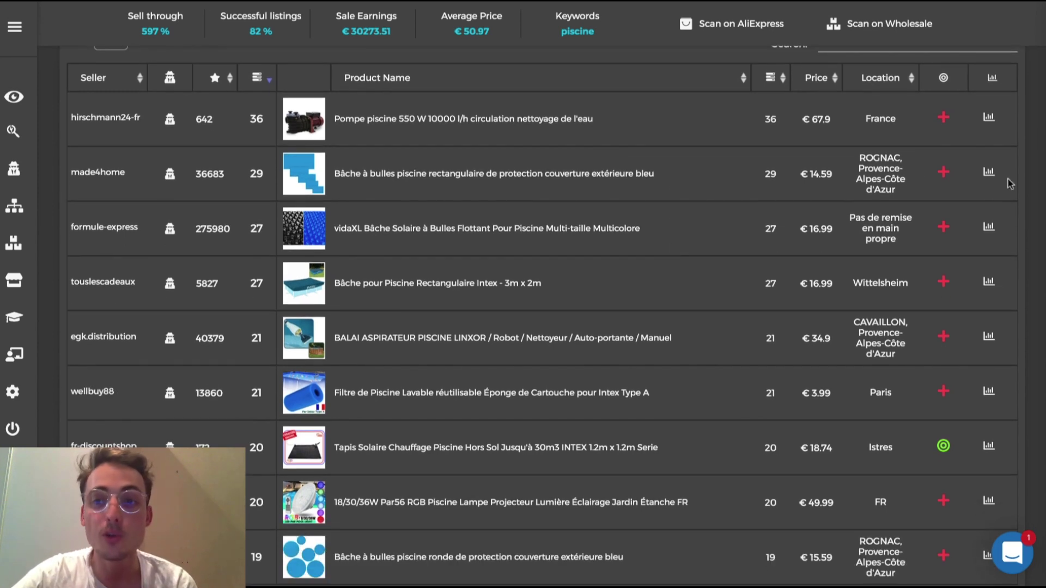
Step: Compare the "Tapis Solaire Chauffage Piscine Hors Sol" listing with its Amazon match and return to the search statistics
click(944, 451)
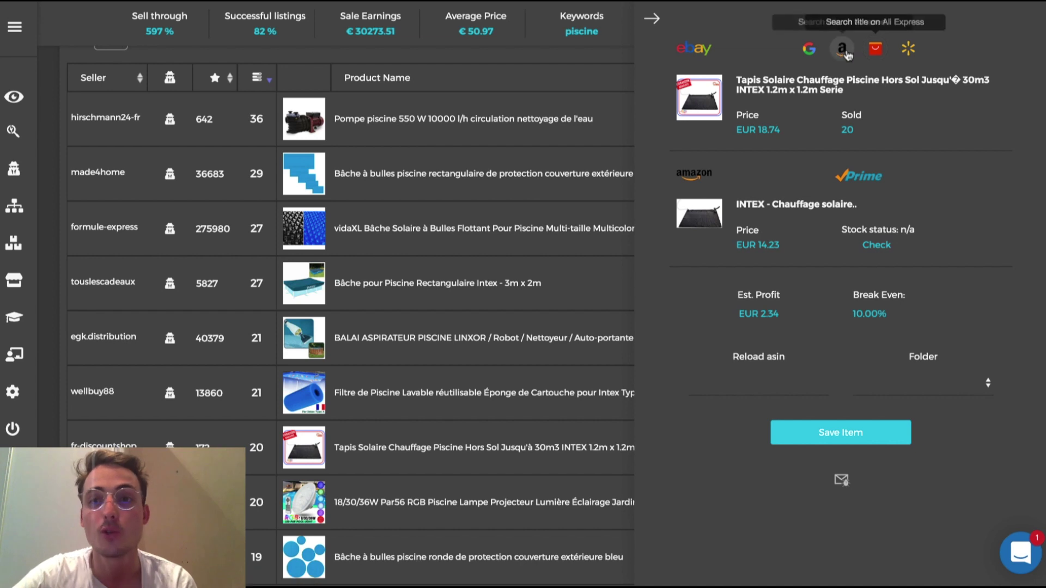
click(652, 22)
scroll(575, 374, down, 6)
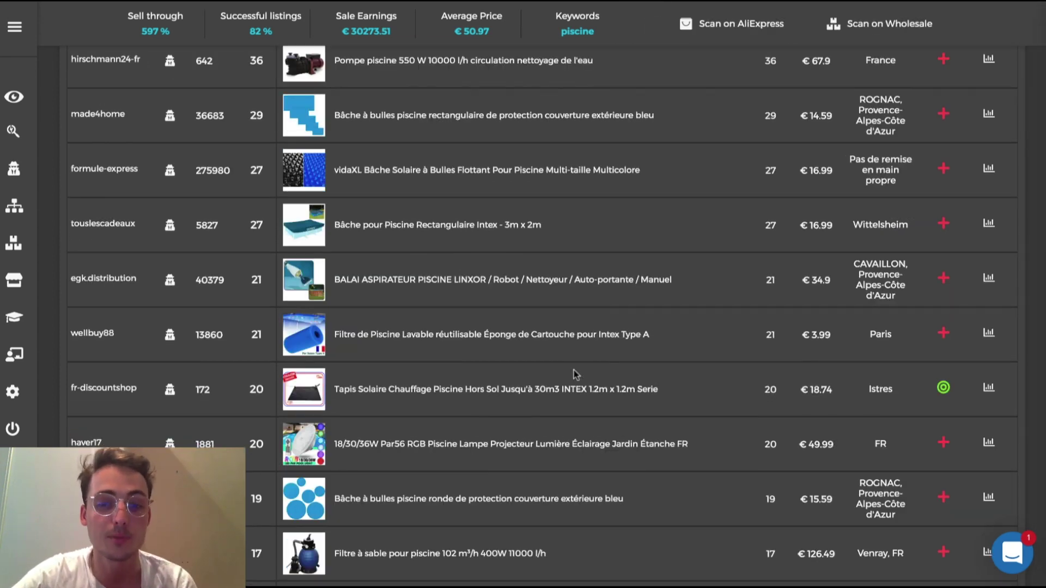
scroll(576, 375, up, 10)
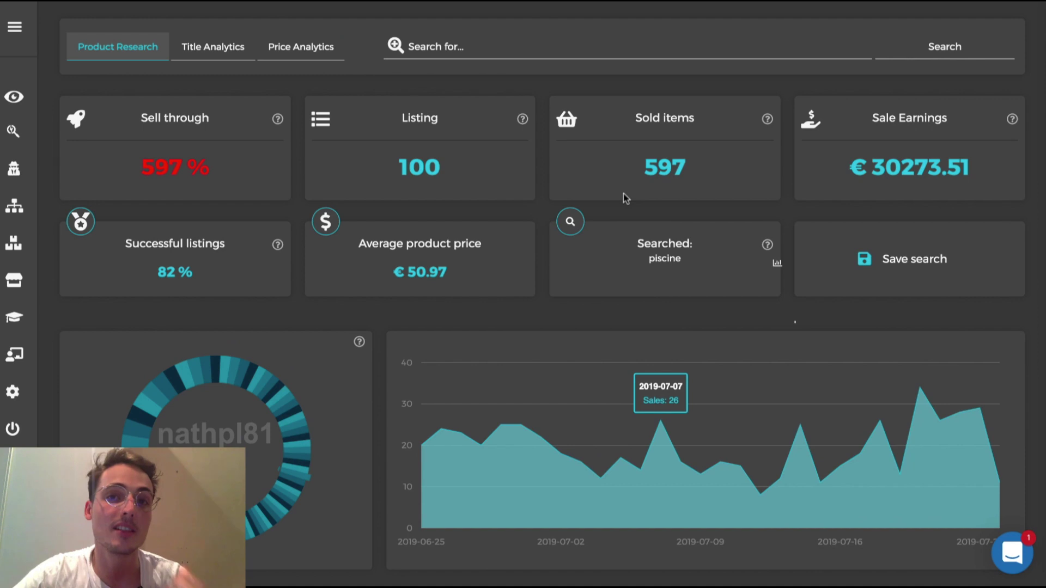
Step: Open Competitor Research and look up the eBay seller made4home's statistics and products over 30 days
click(14, 170)
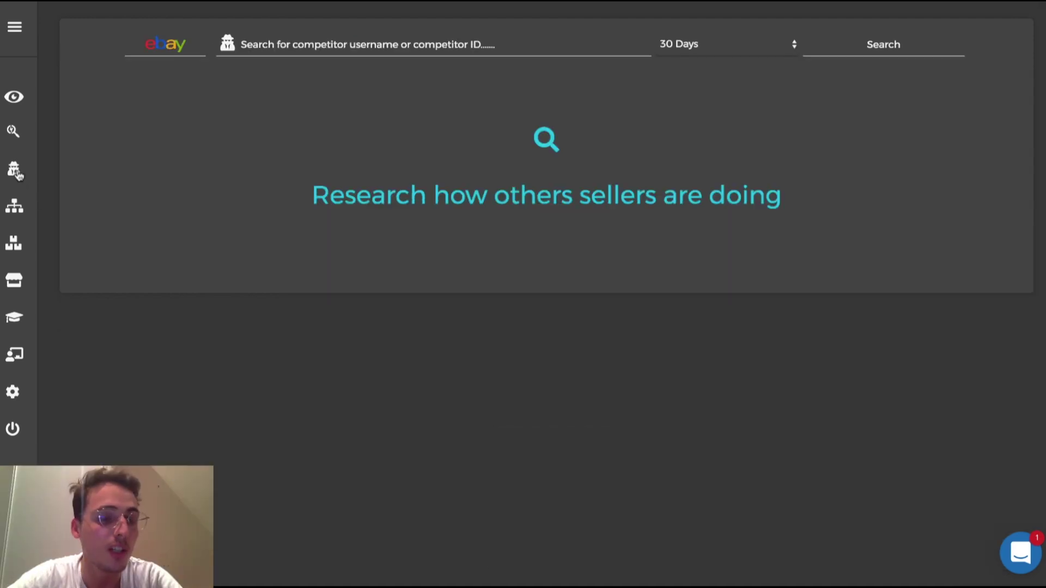
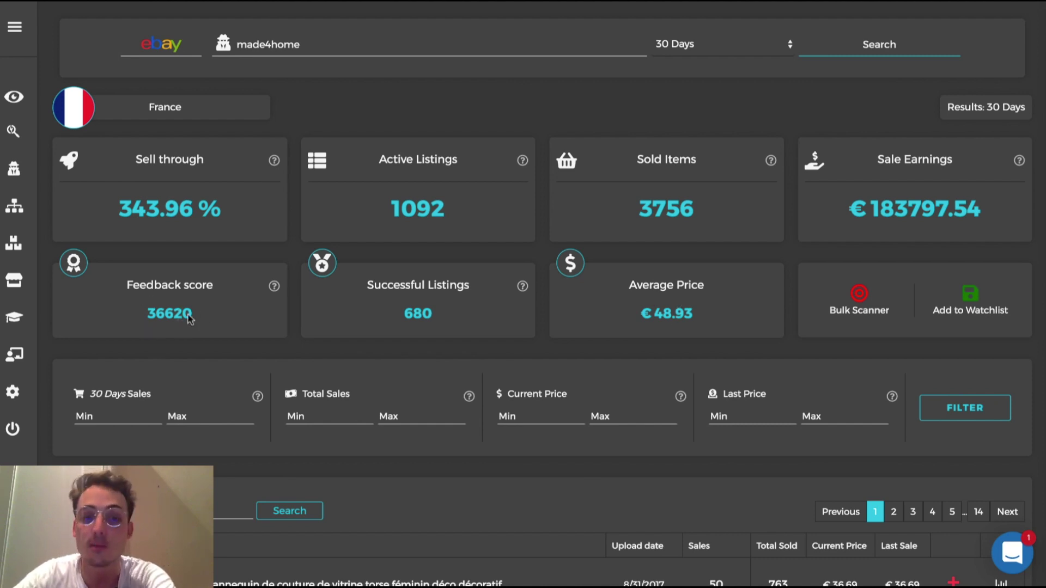
scroll(360, 390, down, 3)
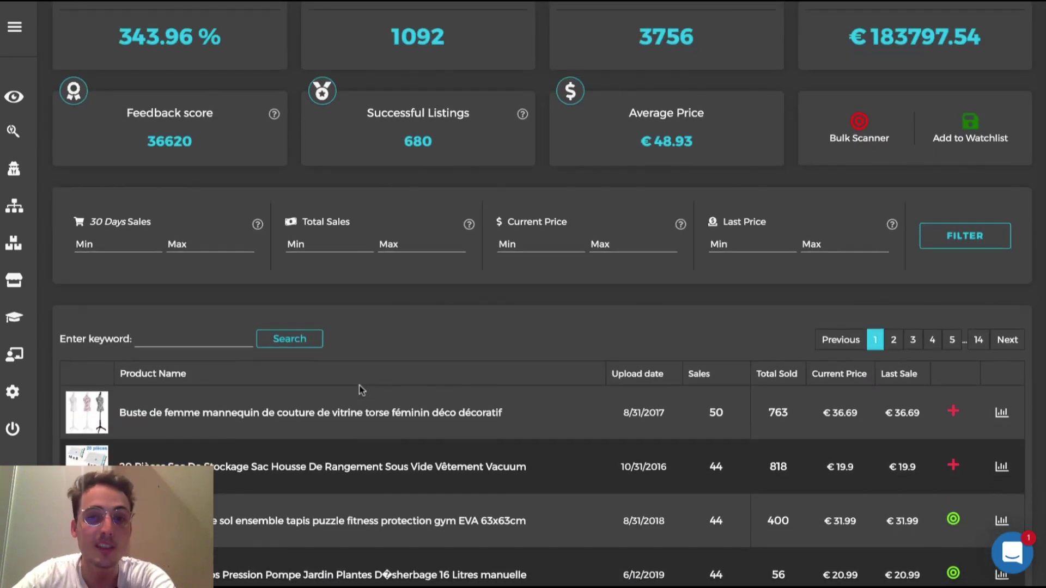
scroll(361, 390, down, 2)
scroll(508, 416, down, 1)
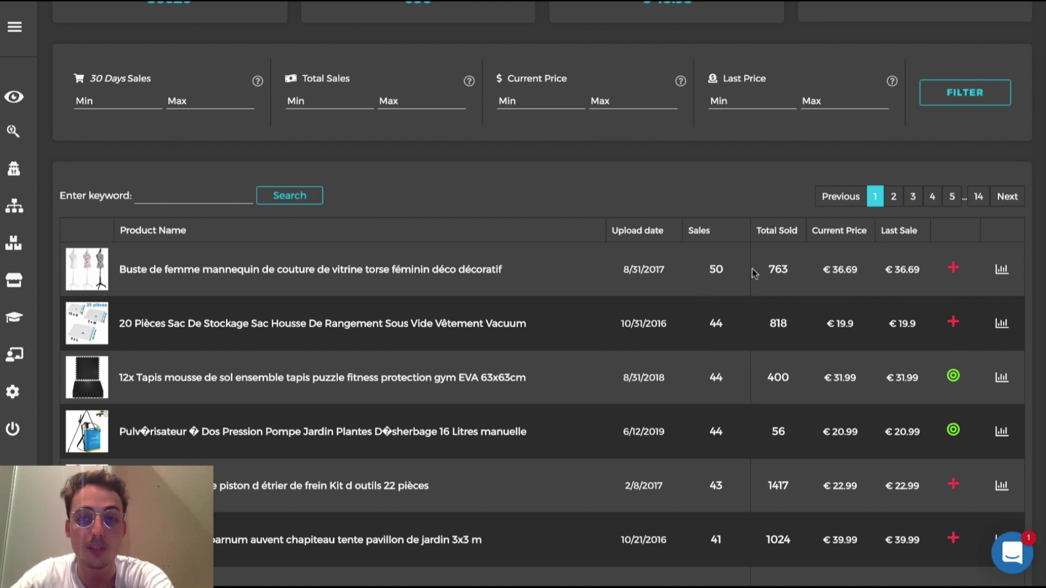
Step: Compare the 30-day sales and total sold figures of the seller's mannequin bust and vacuum storage bag listings
double_click(790, 272)
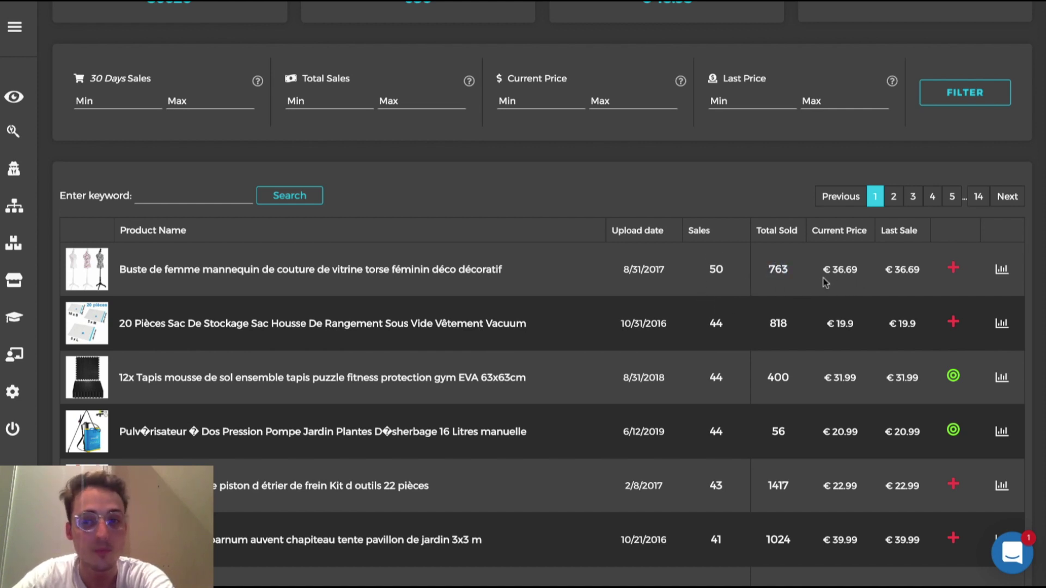
scroll(719, 300, down, 1)
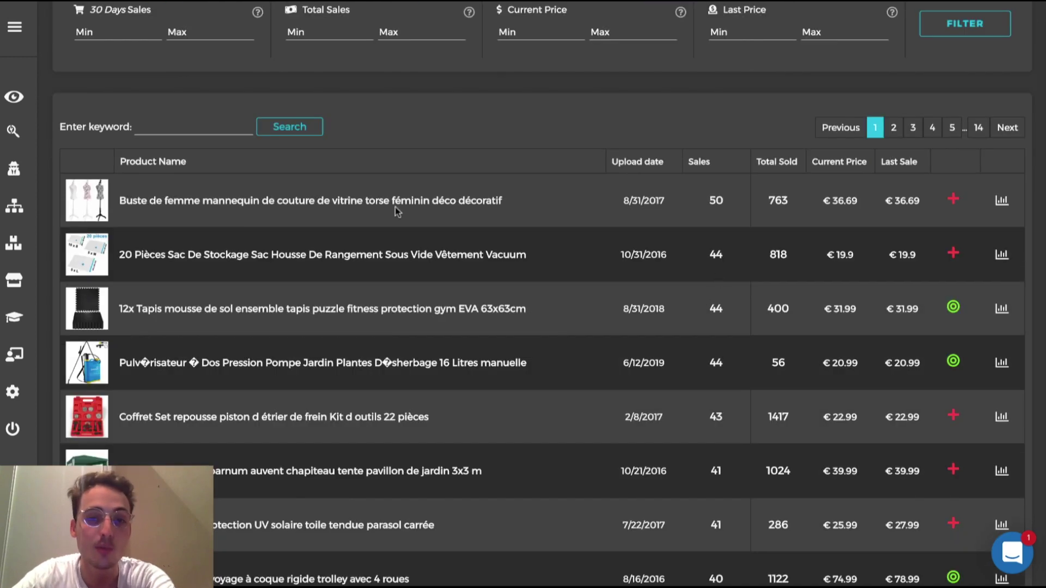
double_click(711, 255)
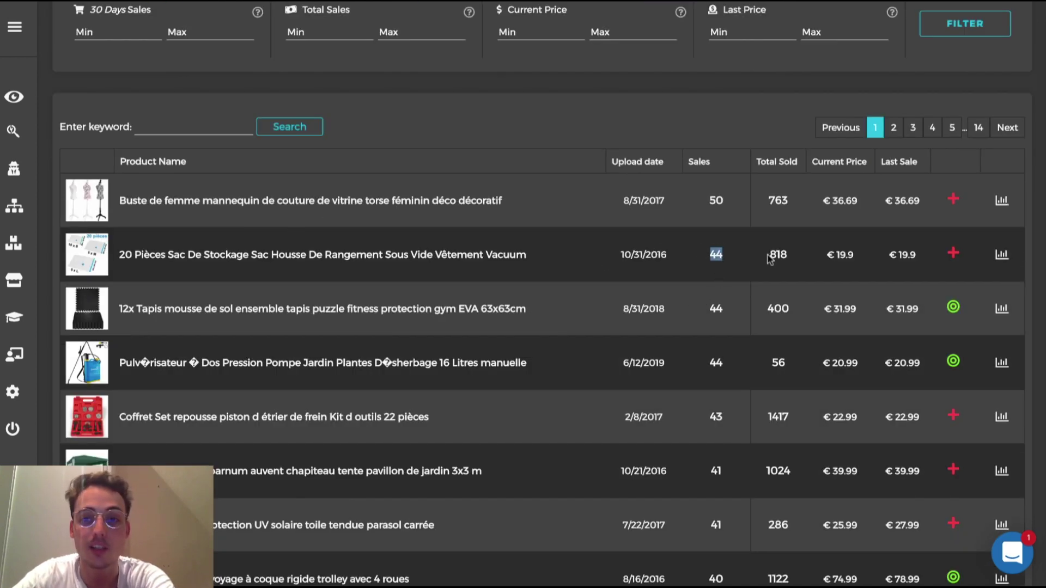
double_click(778, 255)
click(796, 260)
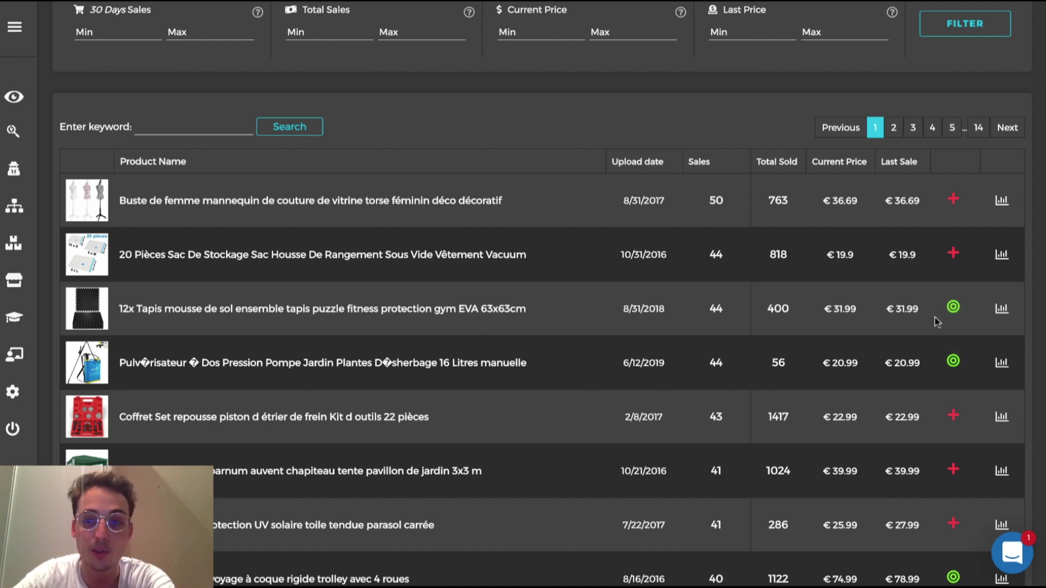
Step: Check the Amazon match and estimated profit for the "12x Tapis mousse de sol" listing, and close its details
click(957, 319)
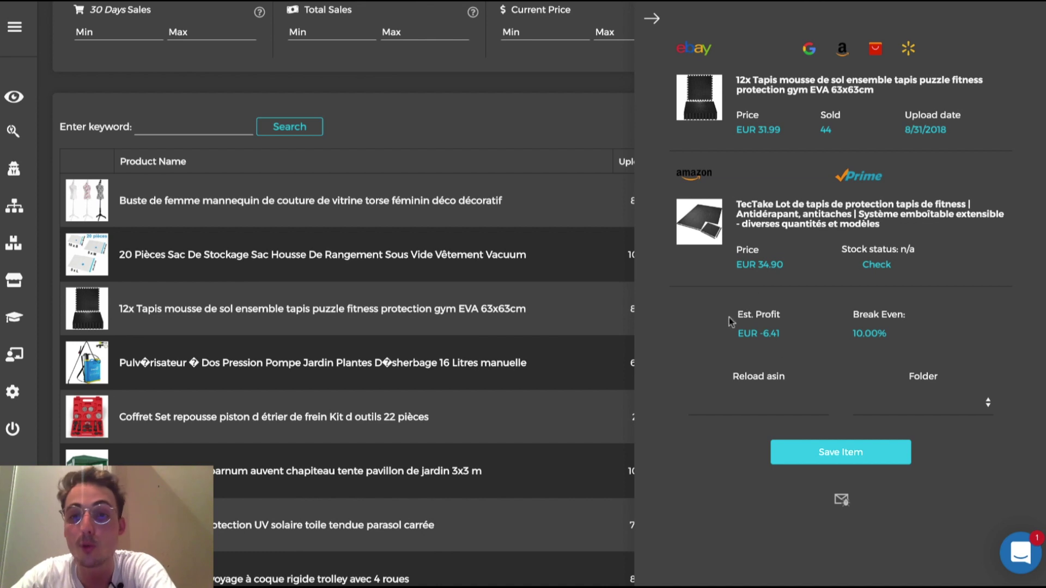
click(651, 18)
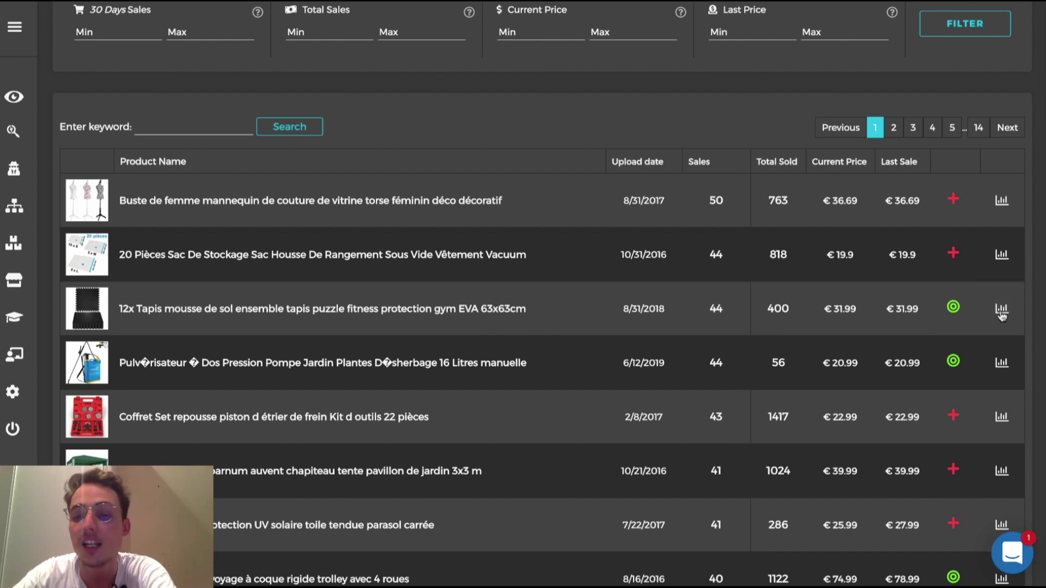
Step: Examine the rest of made4home's product table, its sales statistics, and the sales and price filters
scroll(566, 386, down, 1)
scroll(566, 386, down, 5)
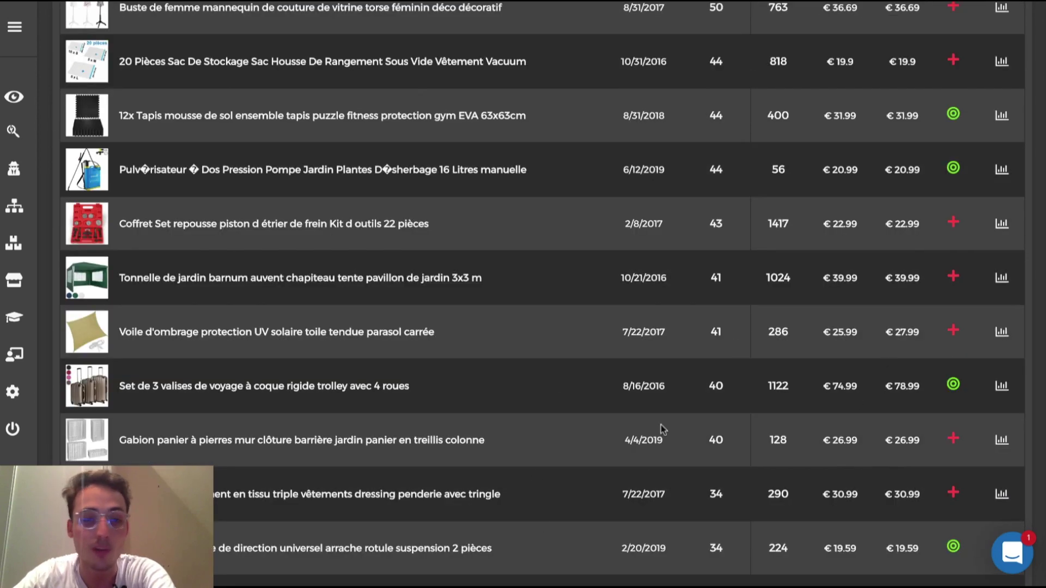
scroll(661, 427, down, 2)
scroll(661, 427, up, 2)
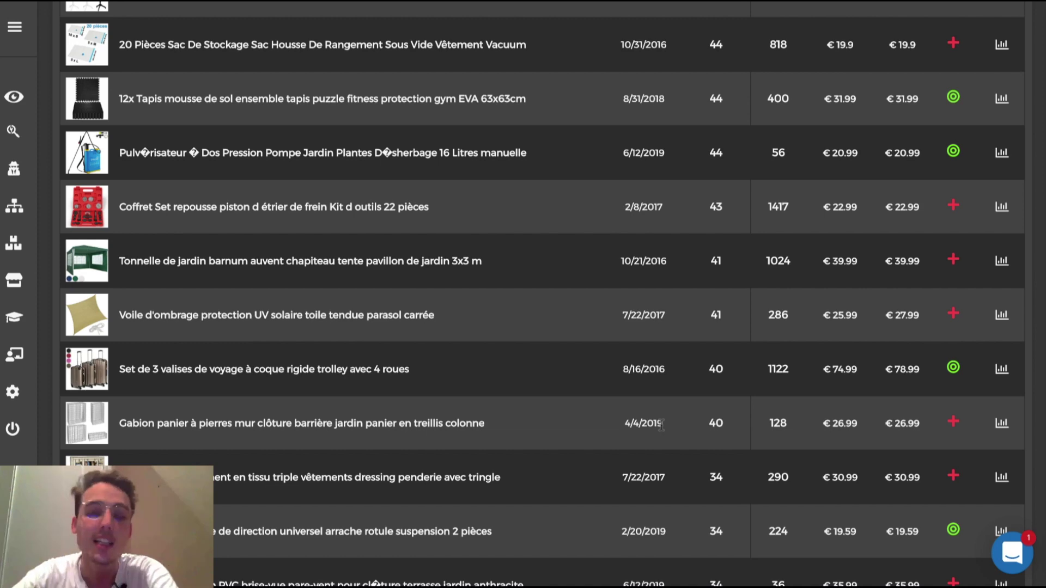
scroll(660, 425, up, 8)
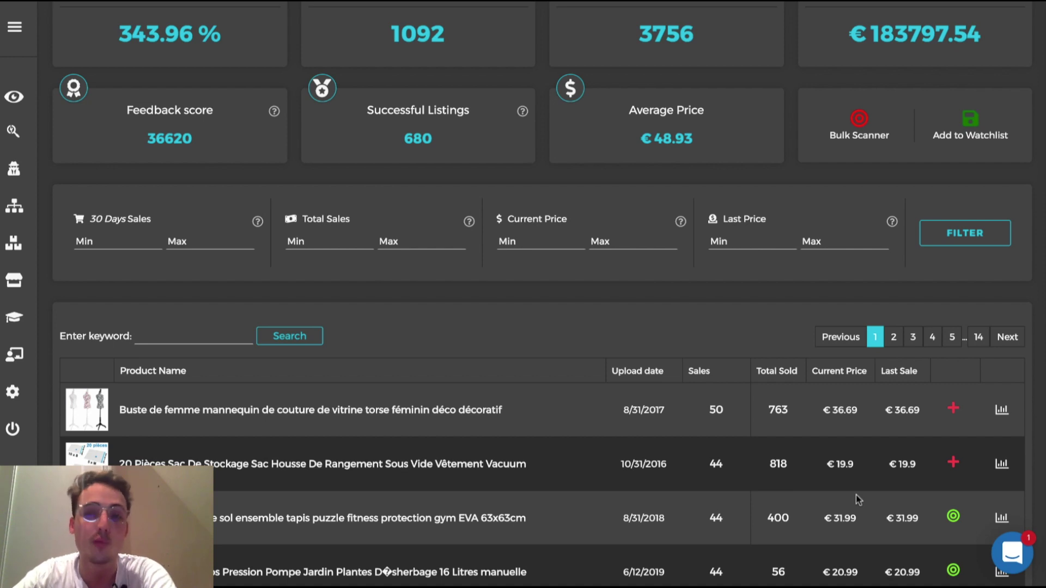
scroll(735, 343, up, 3)
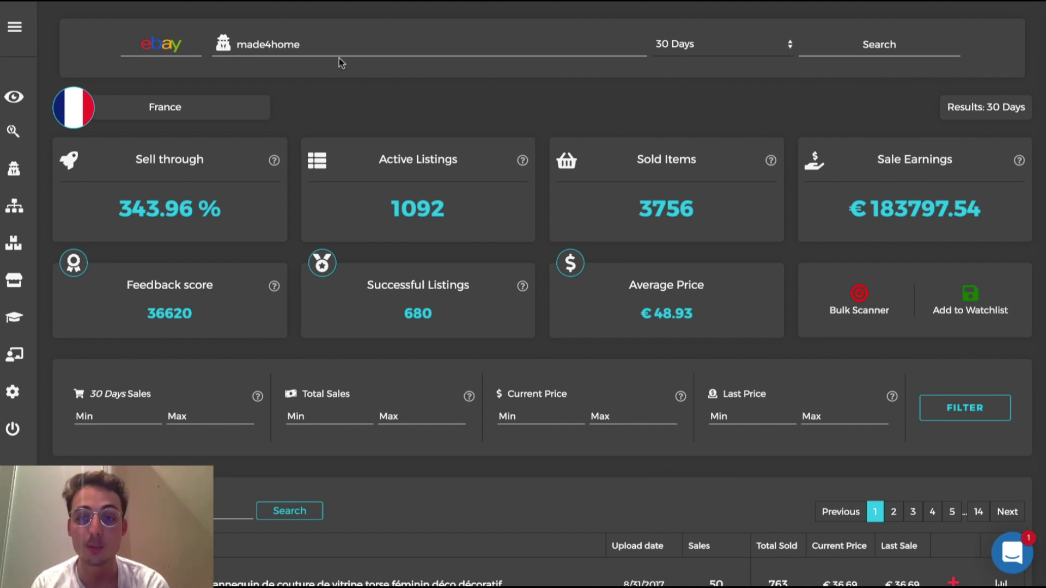
scroll(600, 206, down, 5)
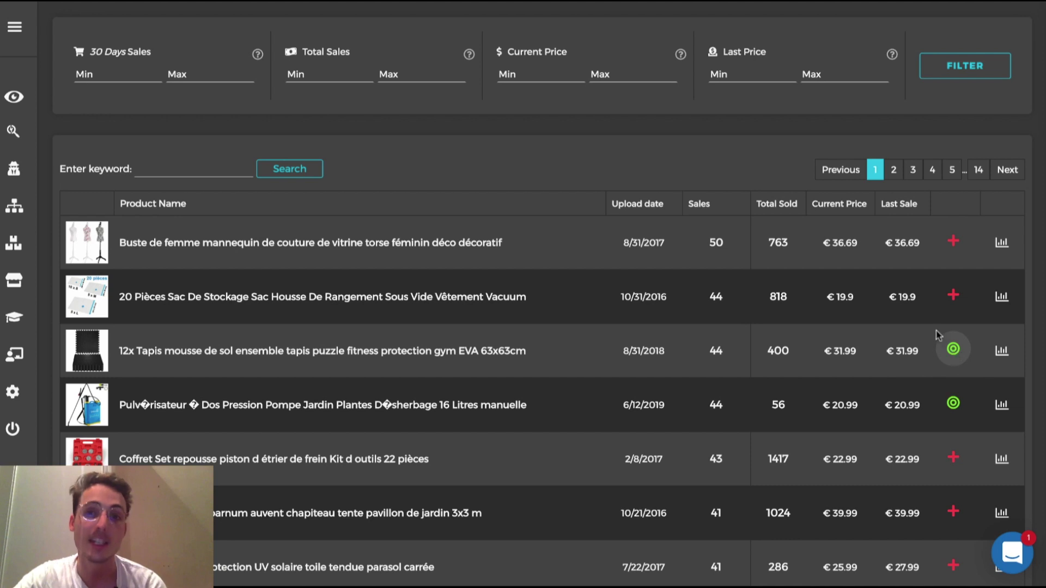
scroll(869, 243, up, 4)
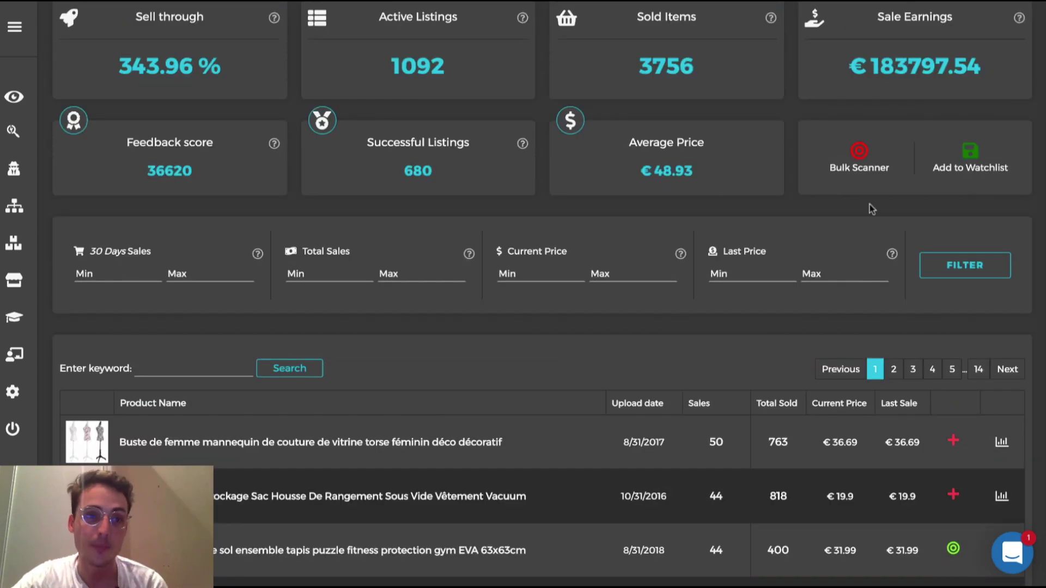
Step: Open Category Research with France as the shipping location and browse the eBay categories and their star ratings
click(14, 206)
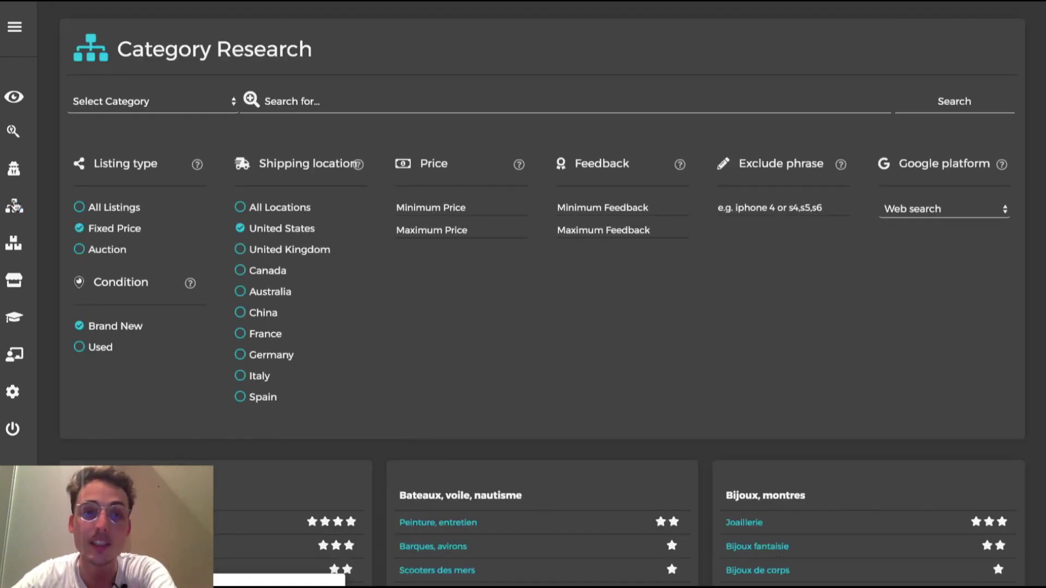
scroll(479, 384, down, 1)
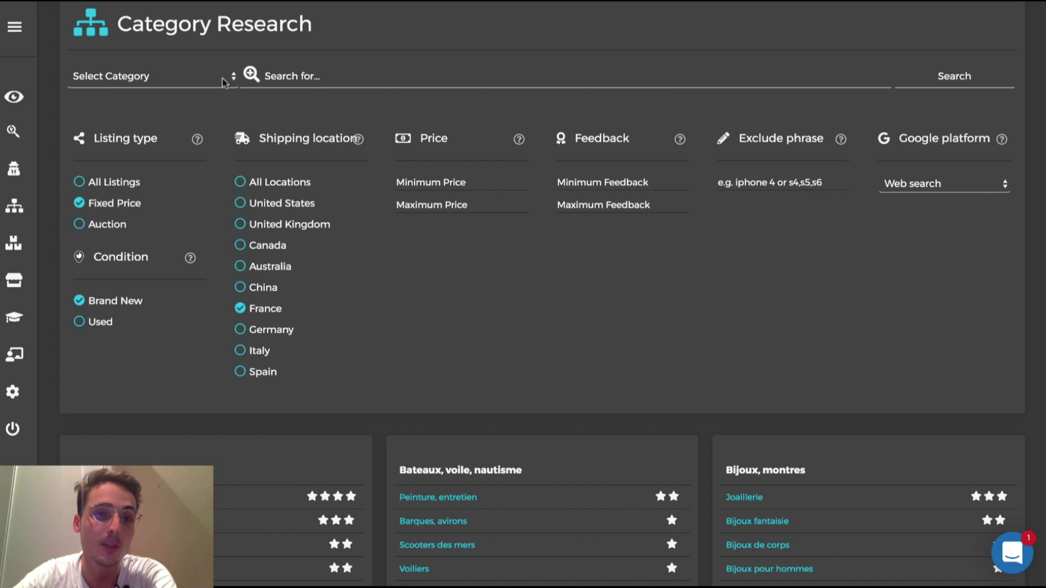
scroll(397, 336, down, 3)
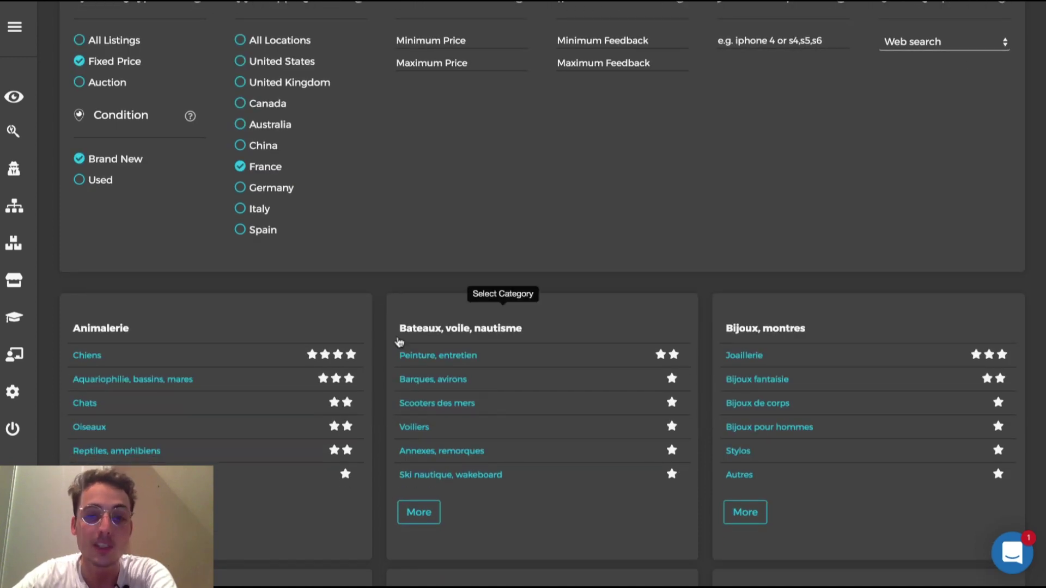
scroll(356, 378, down, 5)
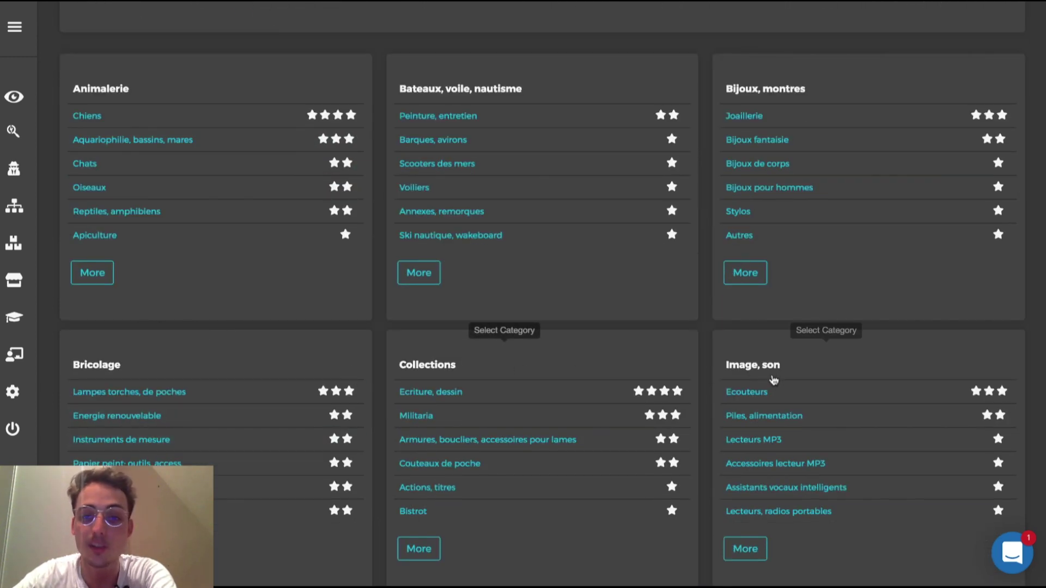
scroll(773, 378, down, 4)
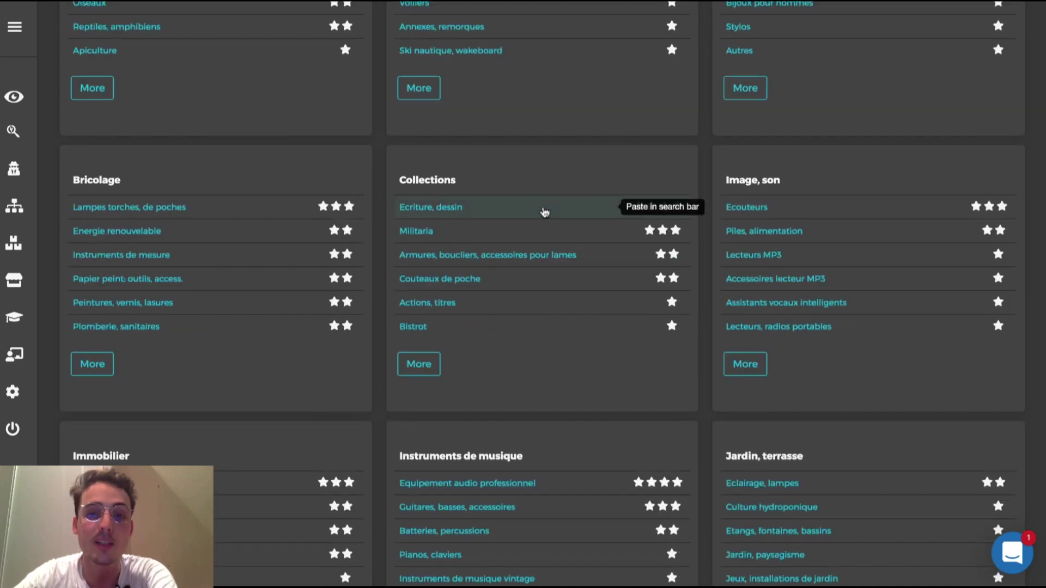
scroll(544, 212, up, 4)
scroll(545, 273, up, 4)
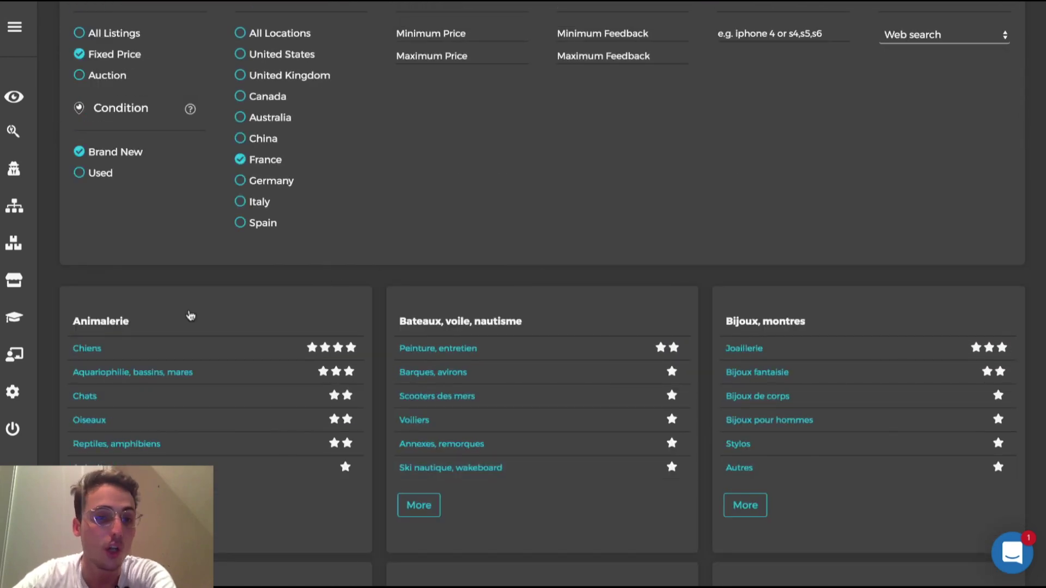
Step: Research the Chiens subcategory of Animalerie and review its sales statistics and Google Trends data
click(154, 355)
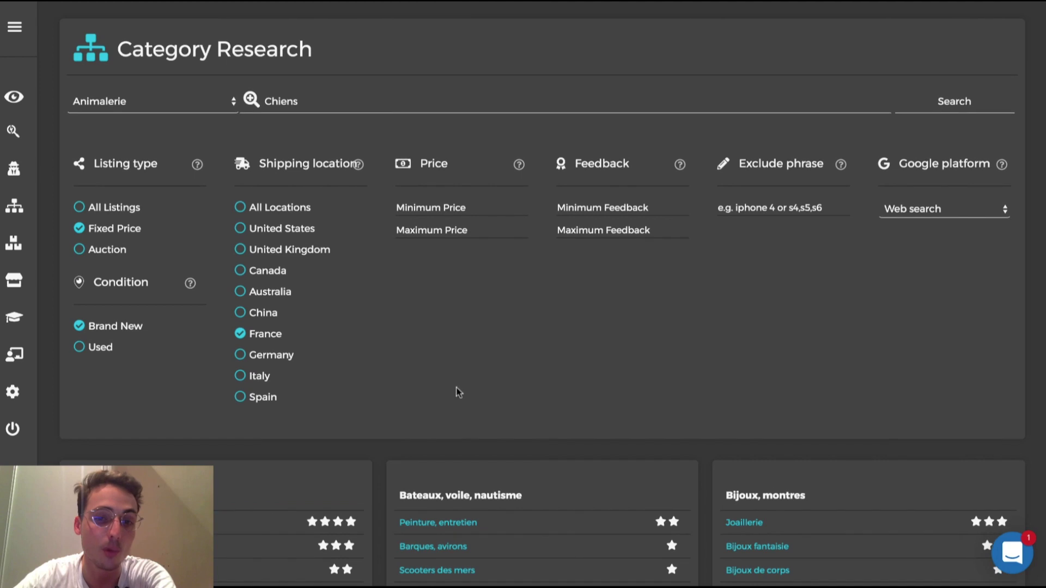
click(970, 104)
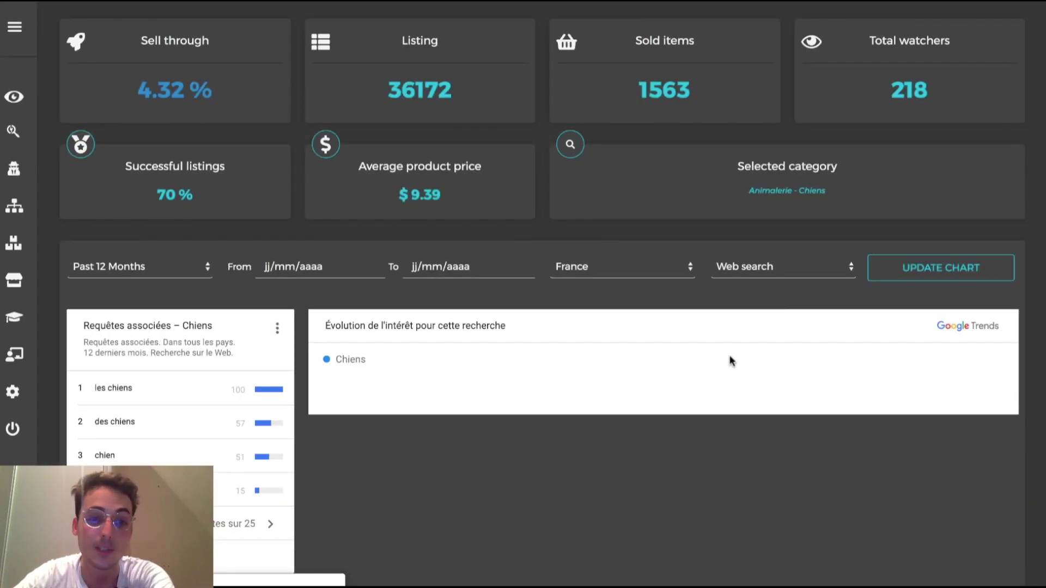
scroll(672, 420, down, 2)
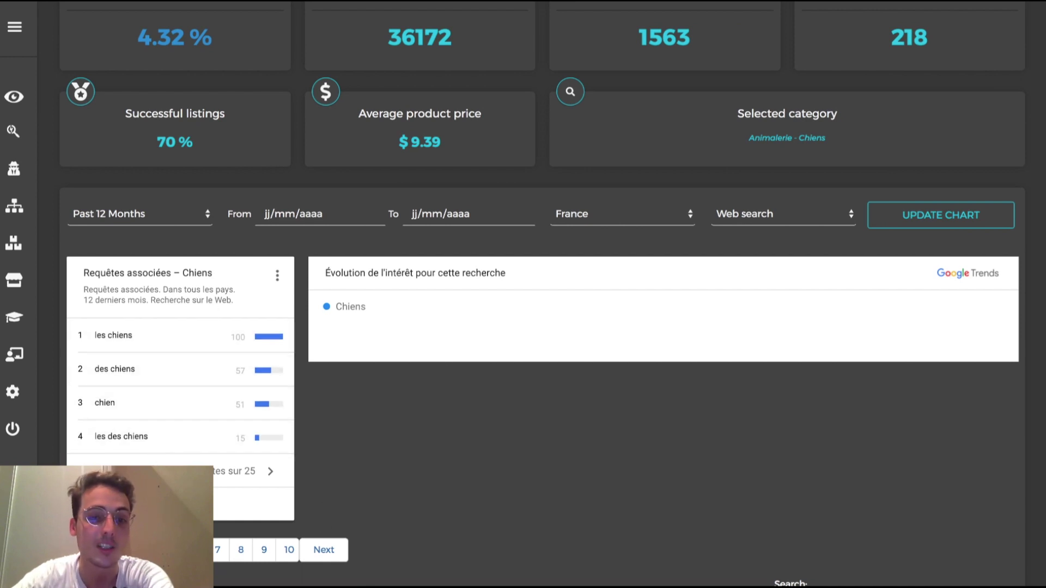
scroll(444, 370, up, 2)
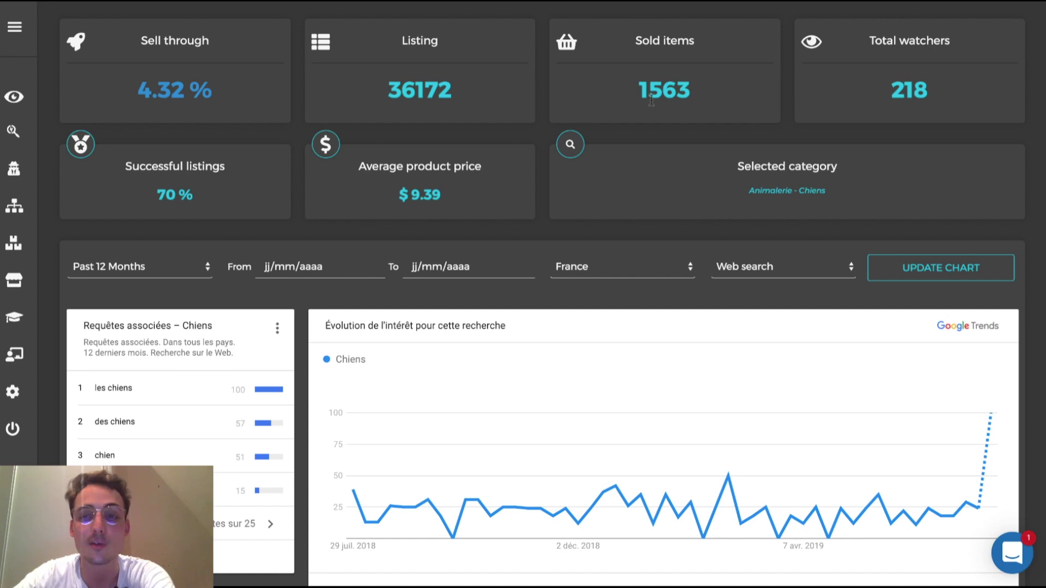
Step: Examine the Chiens category's best-selling products, including their sellers, sales, watchers and prices, and compare them with the category statistics
scroll(647, 289, down, 6)
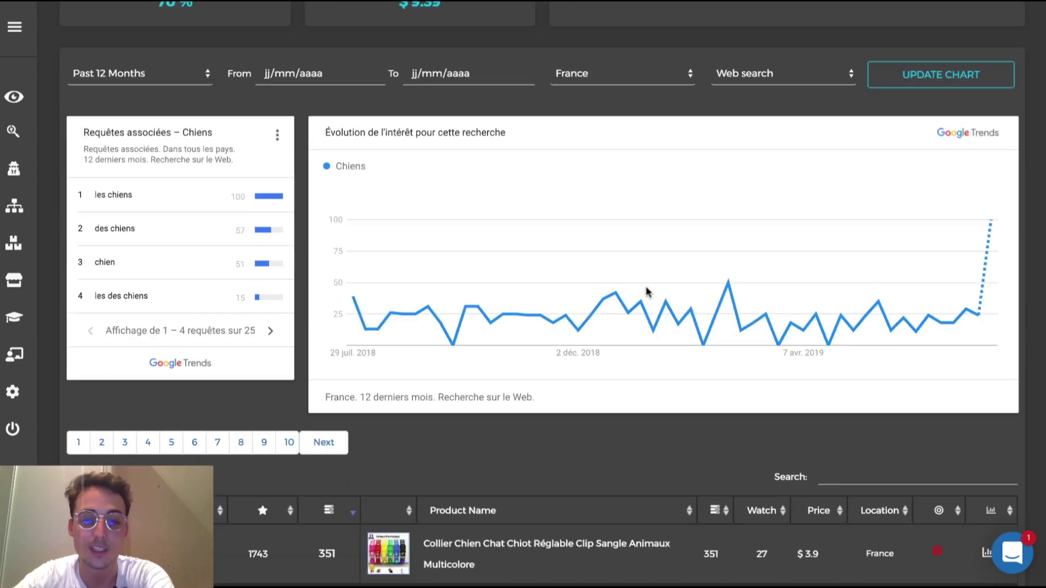
scroll(647, 286, down, 2)
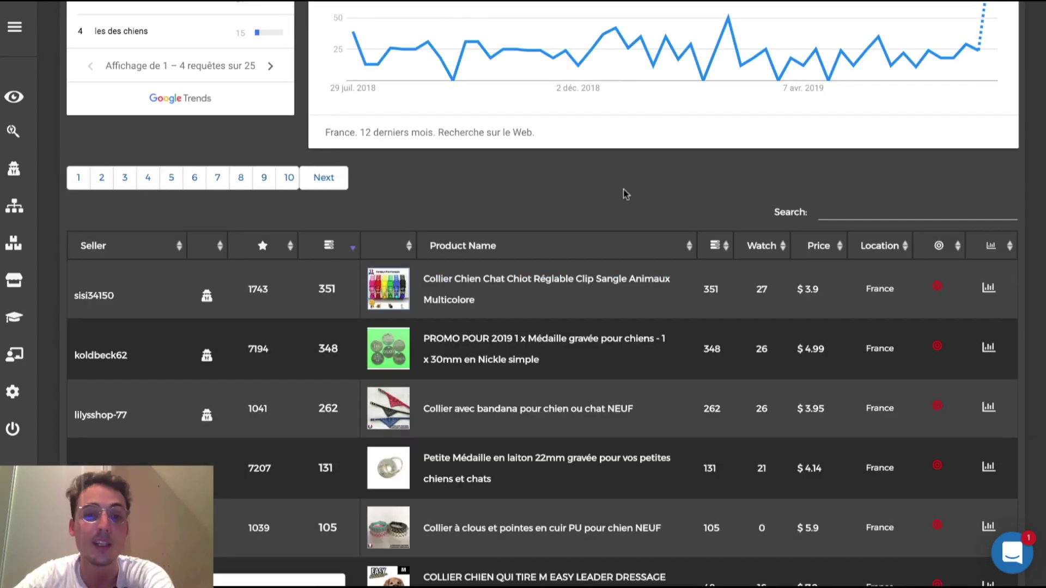
scroll(624, 189, up, 4)
scroll(623, 191, up, 4)
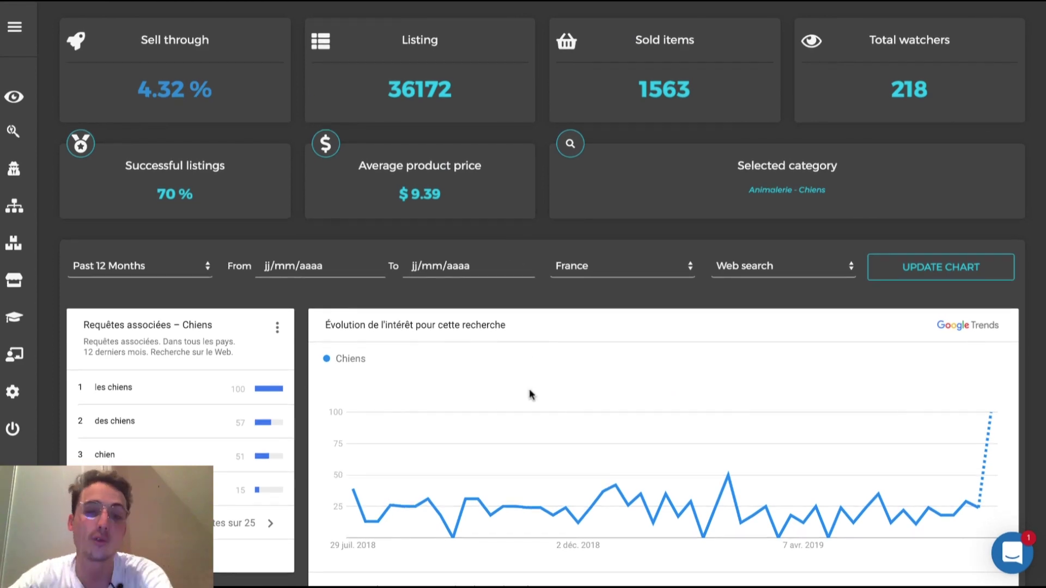
scroll(532, 392, down, 8)
scroll(533, 394, down, 1)
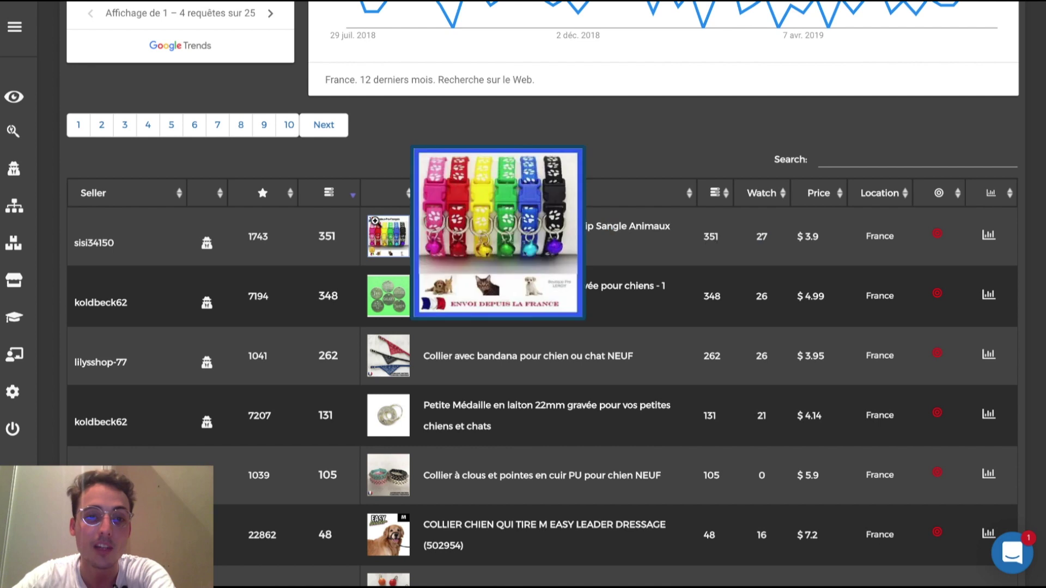
drag(342, 240, 315, 240)
click(318, 271)
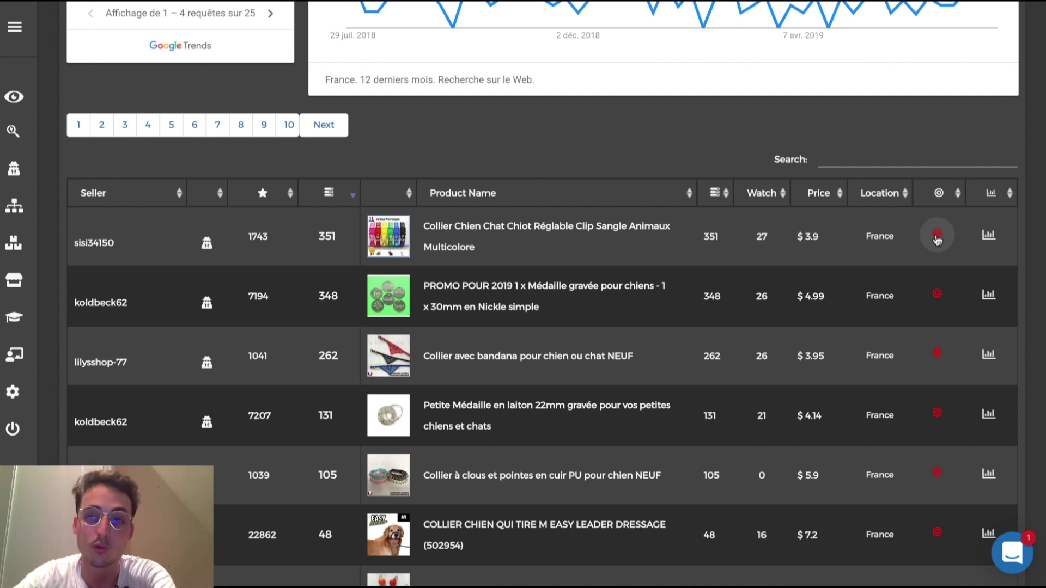
Step: Run a 30-day competitor search on the seller of "Collier Chien Chat Chiot Réglable Clip Sangle Animaux Multicolore" and review the seller's statistics and products
click(211, 243)
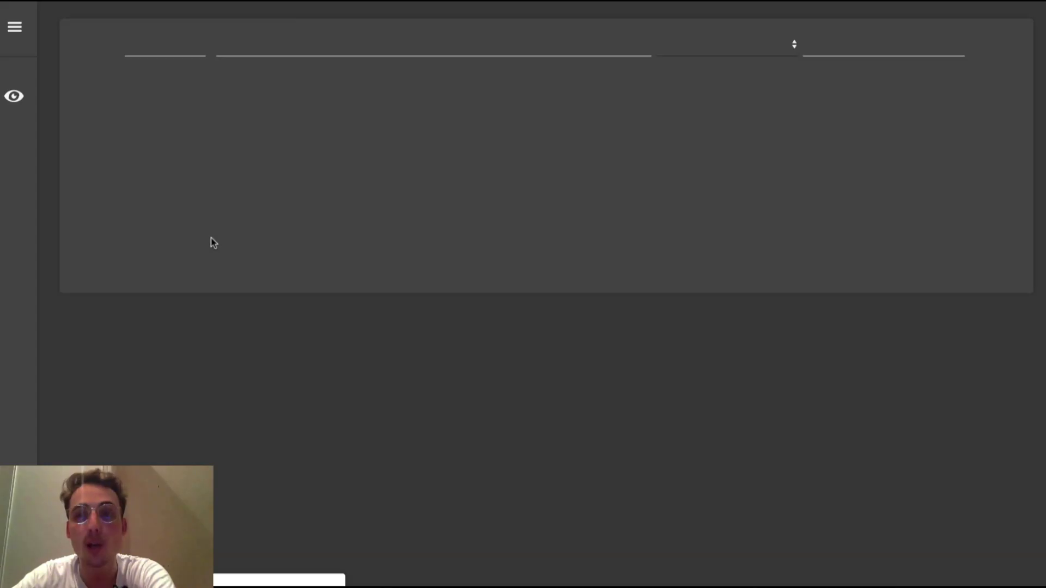
key(ctrl+v)
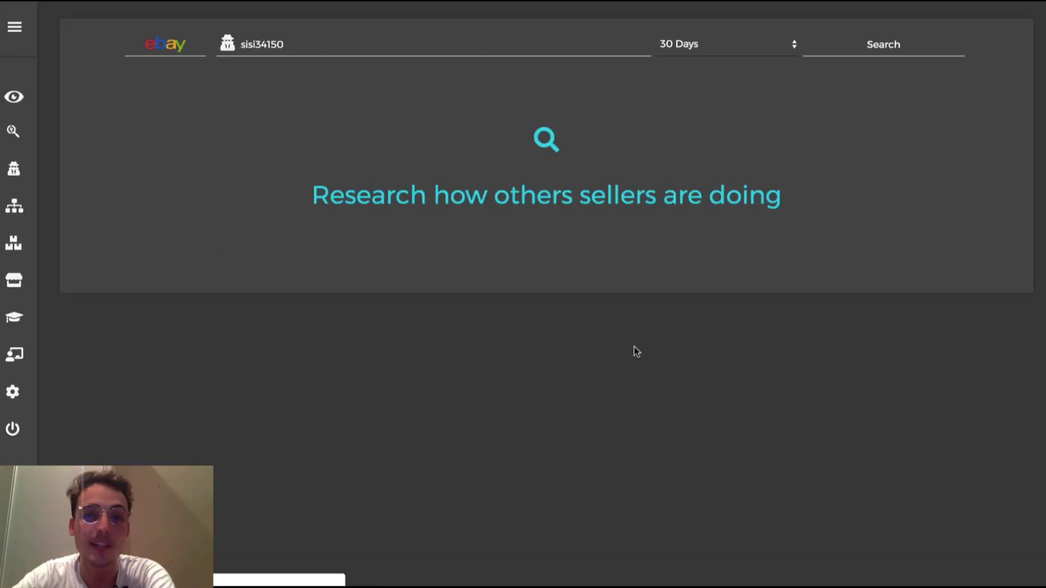
key(Return)
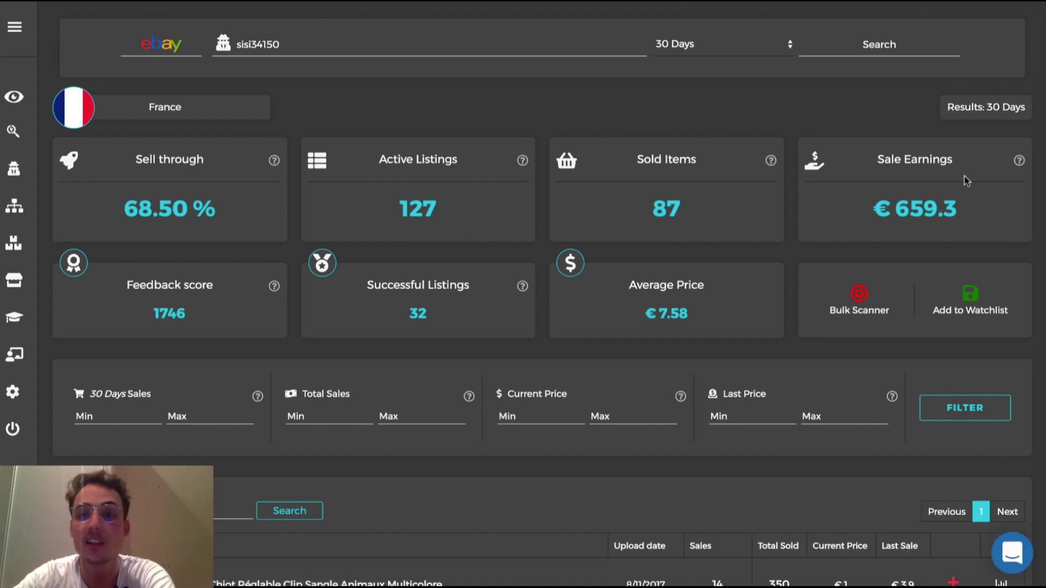
scroll(620, 330, down, 6)
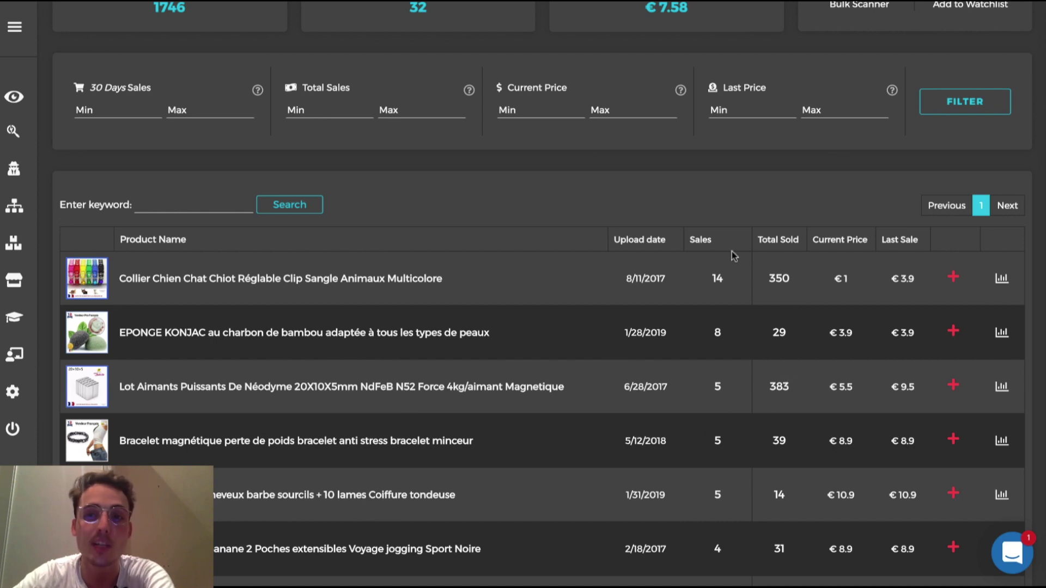
scroll(731, 256, up, 6)
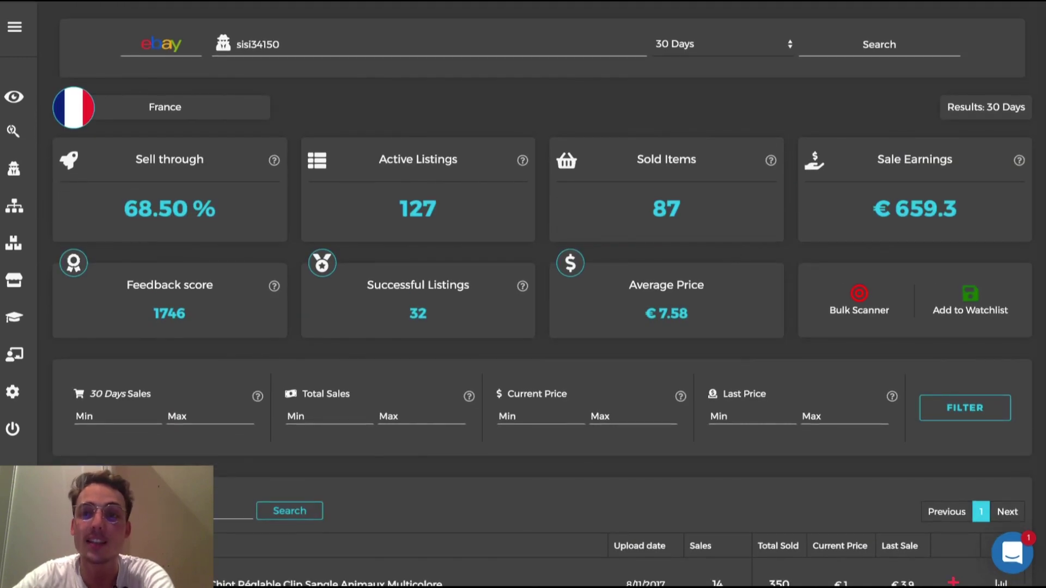
key(super+Left)
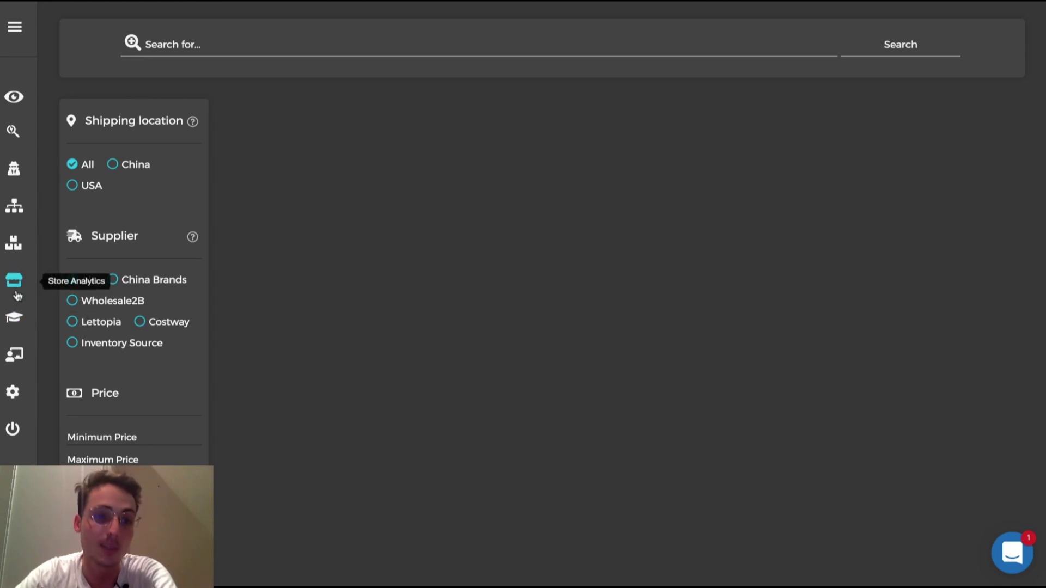
Step: Open ZIK Academy and look through its welcome information, latest updates and list of free courses
click(19, 326)
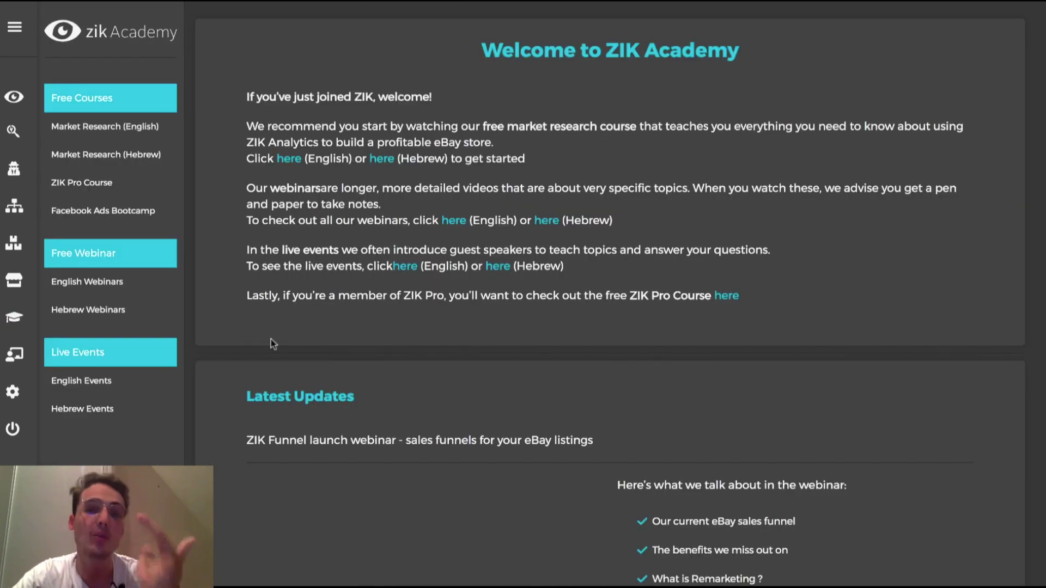
scroll(427, 394, down, 4)
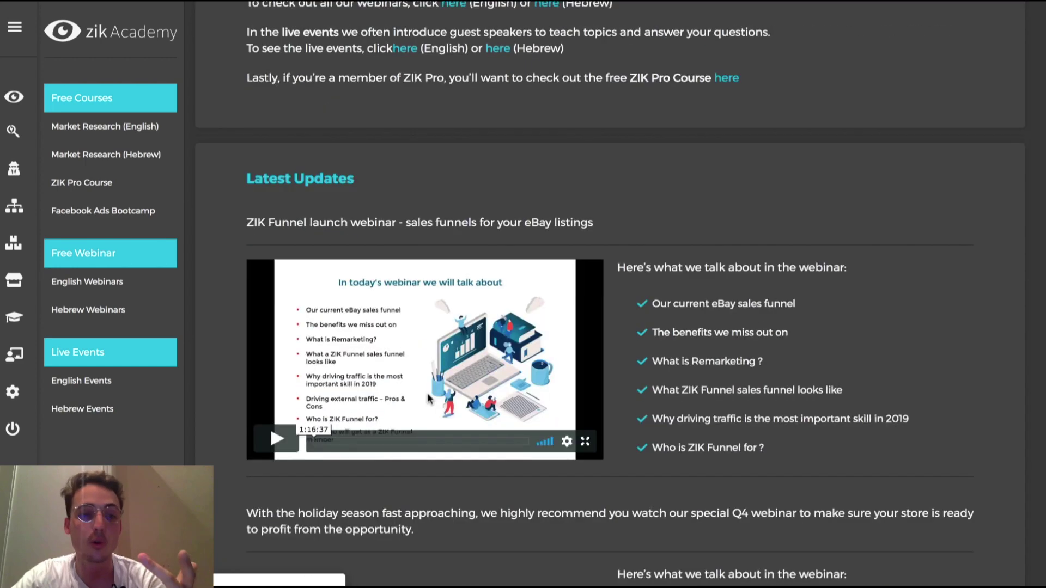
scroll(427, 394, up, 4)
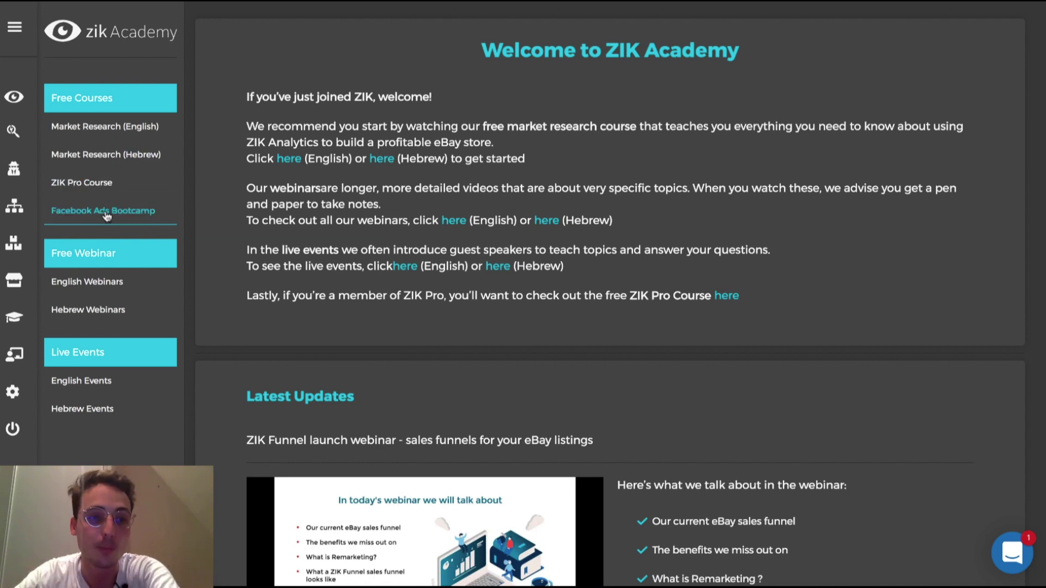
Step: Open the Tutorials page and browse its sections from Competitor Research to Manual scanner / Item finder
click(15, 356)
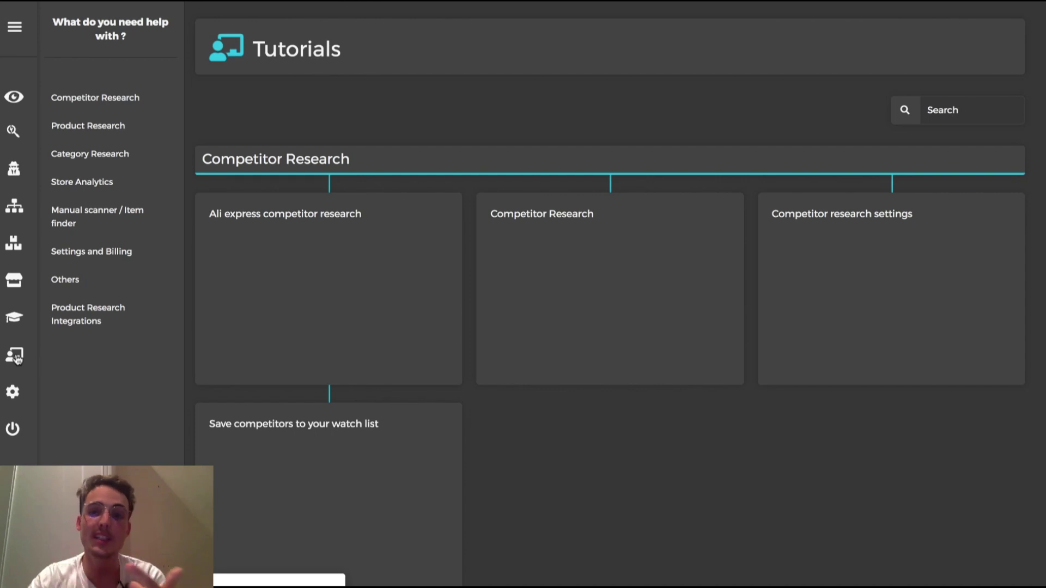
scroll(317, 397, down, 1)
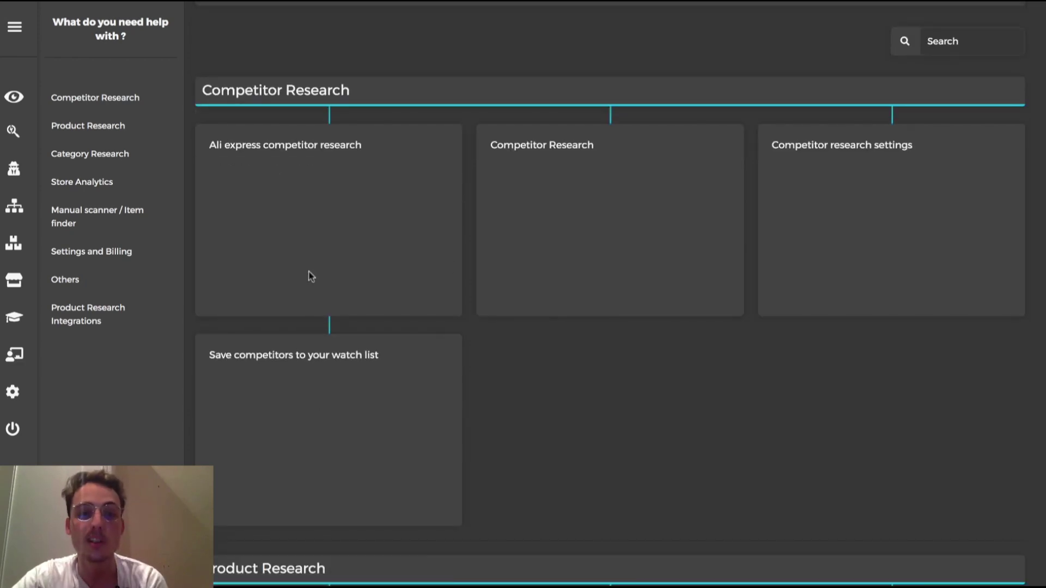
scroll(578, 465, down, 6)
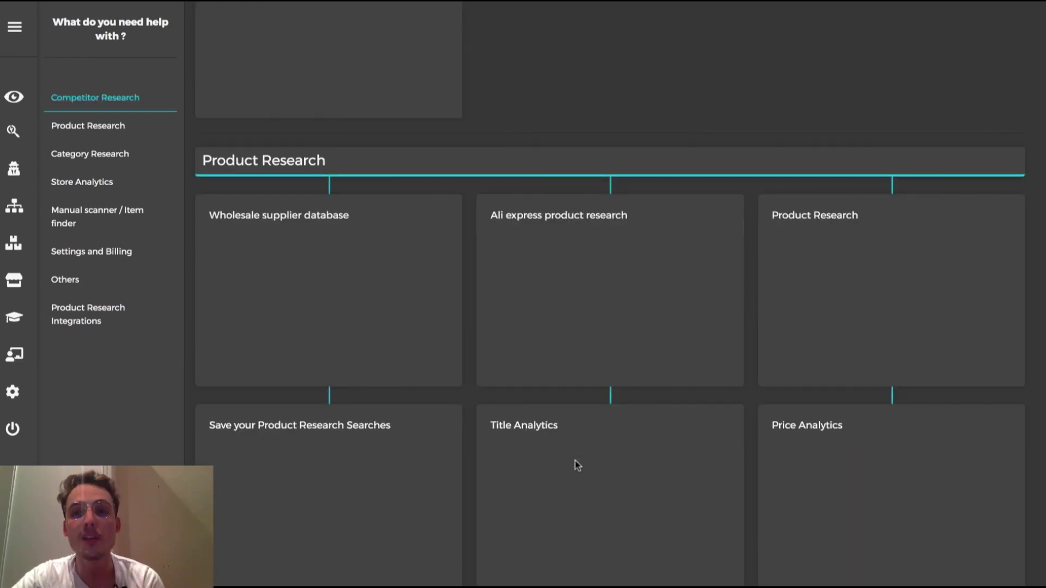
scroll(577, 465, down, 2)
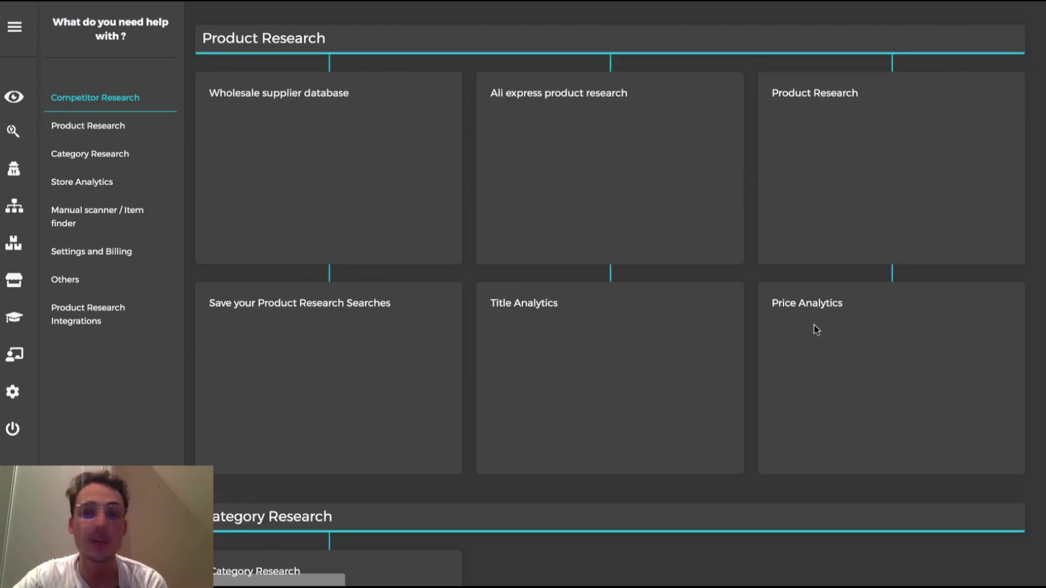
scroll(654, 313, down, 4)
scroll(655, 315, down, 7)
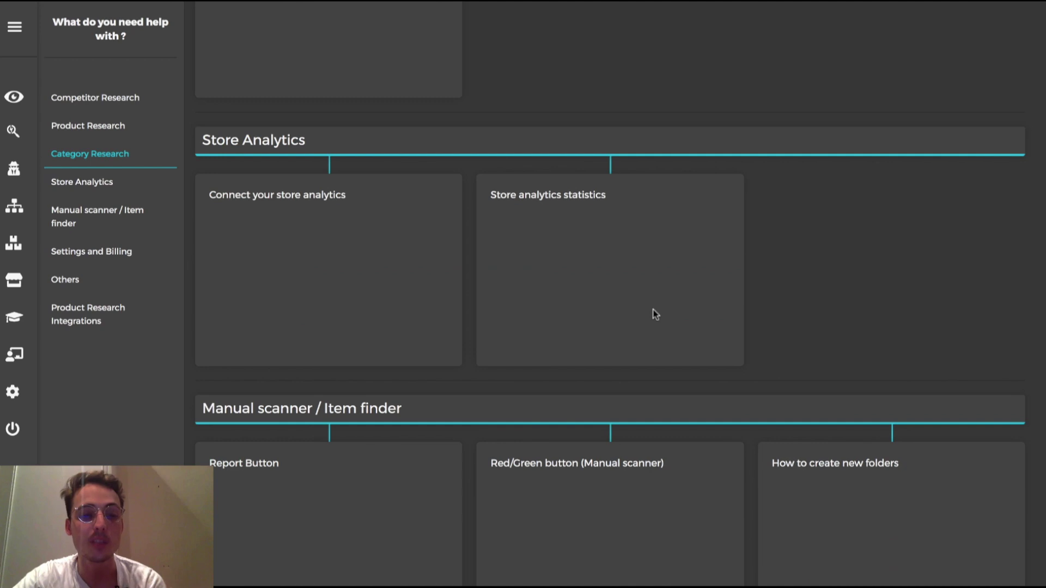
scroll(655, 315, down, 2)
scroll(655, 315, up, 9)
scroll(655, 314, up, 15)
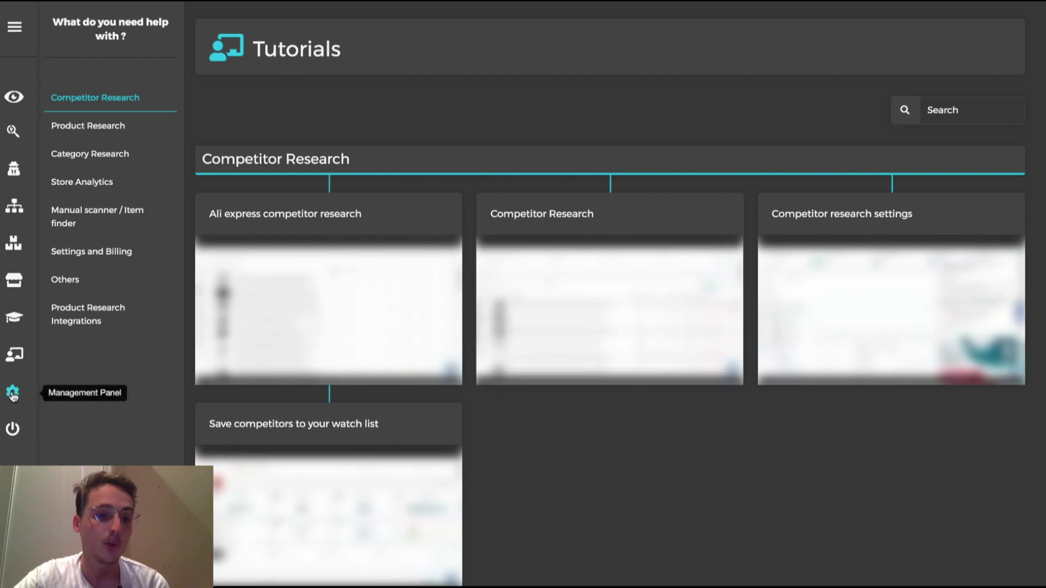
Step: Show the Management Panel's options
click(13, 396)
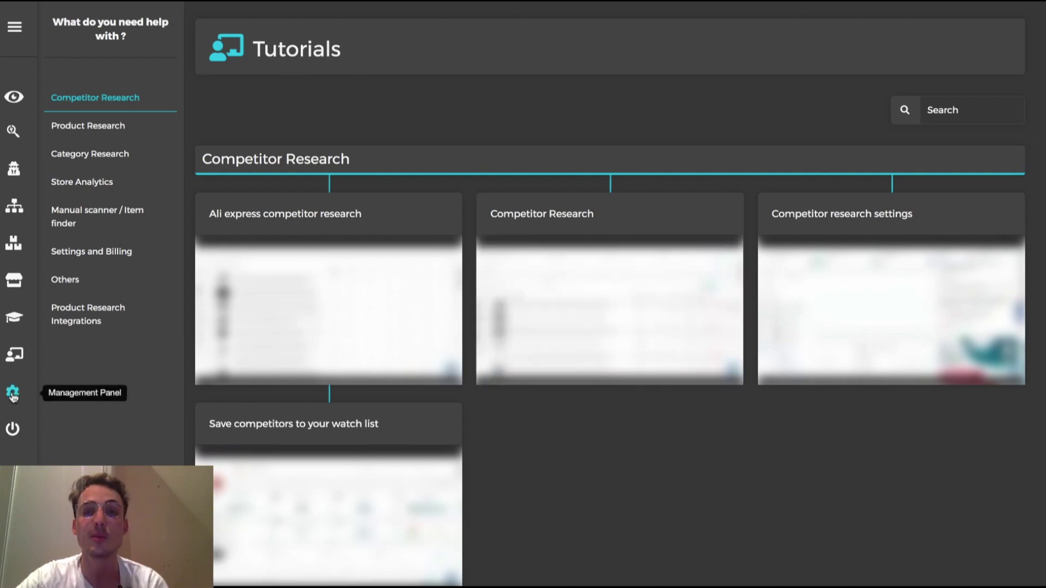
click(13, 395)
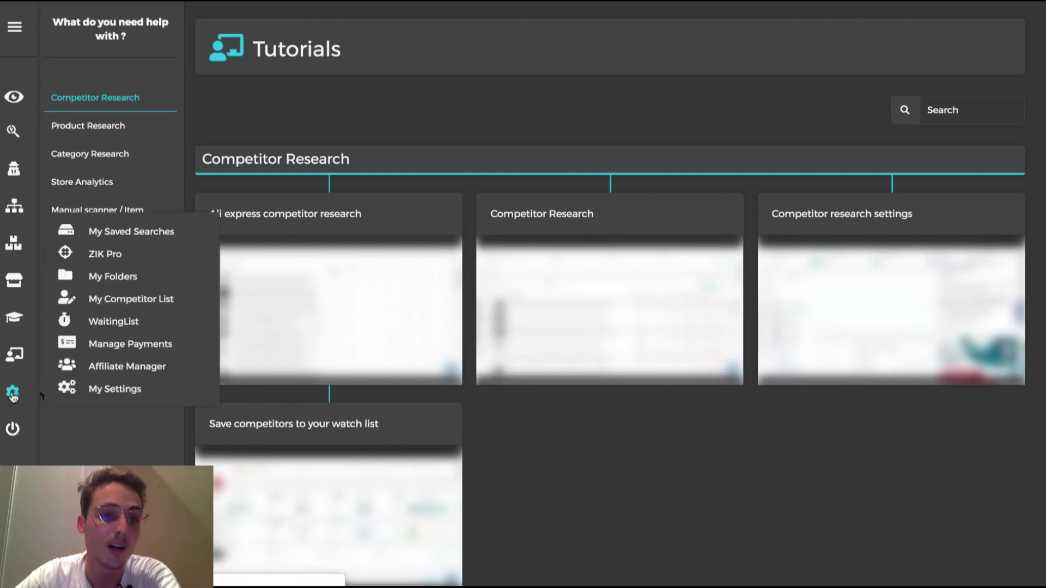